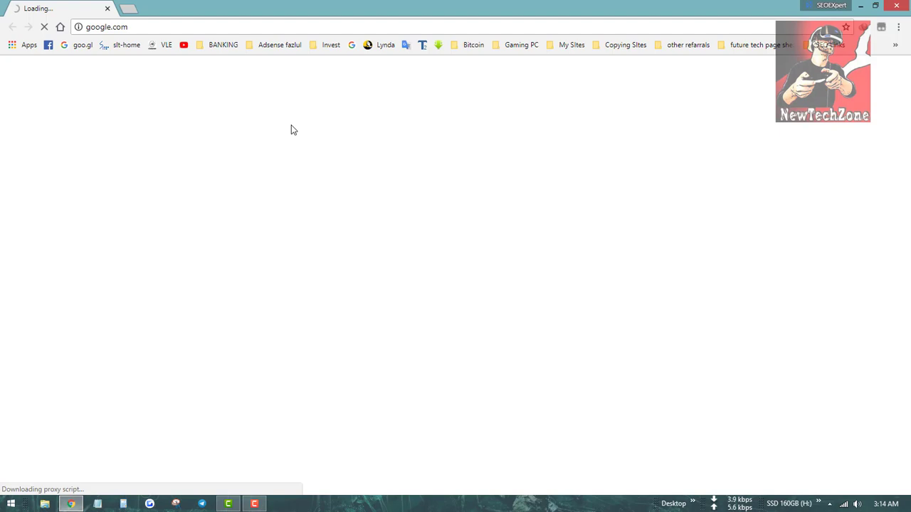
# - Load apple.com/itunes in Chrome's address bar
pyautogui.click(317, 44)
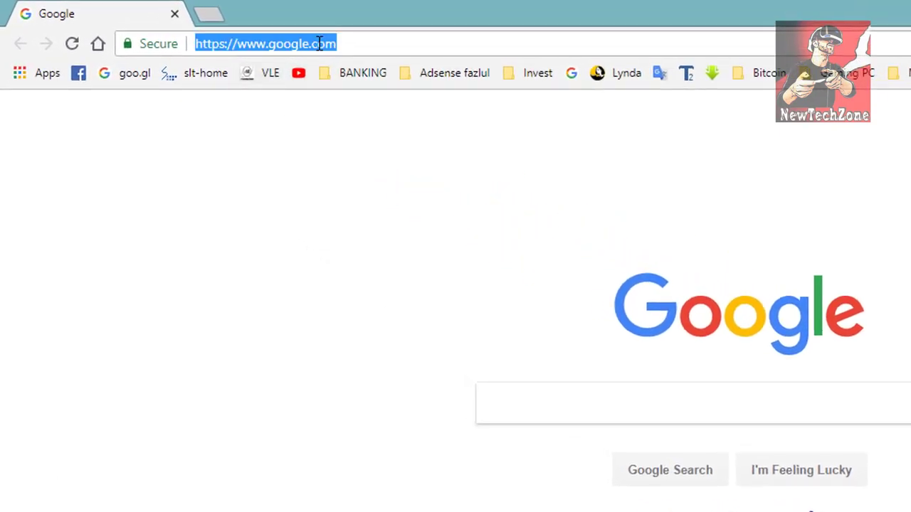
pyautogui.write('apple.com')
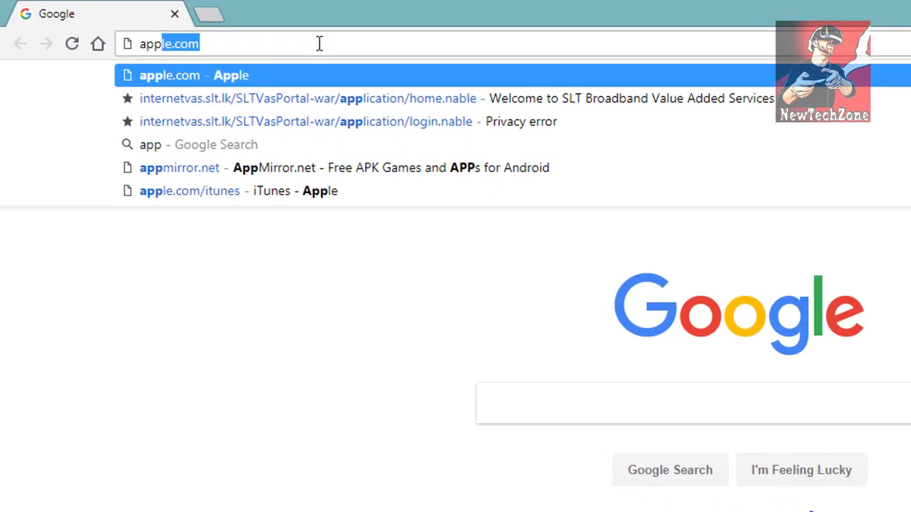
pyautogui.write('/')
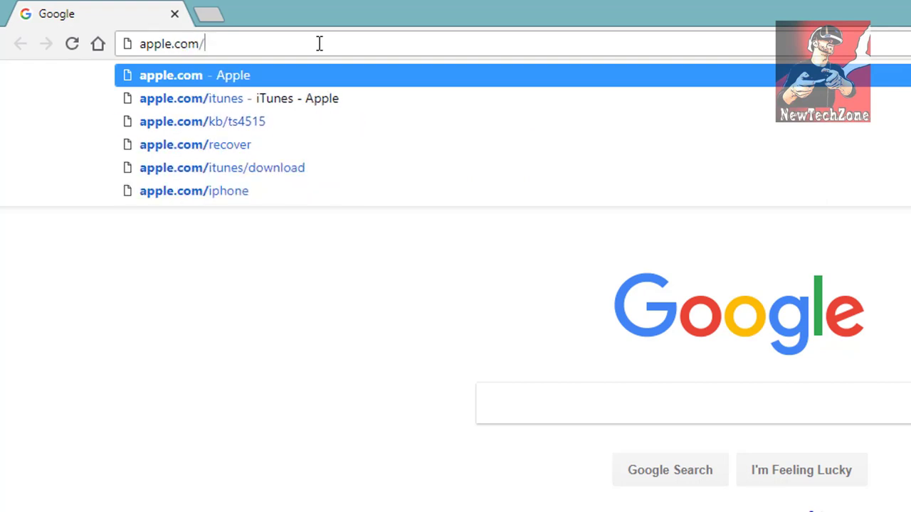
pyautogui.write('itunes')
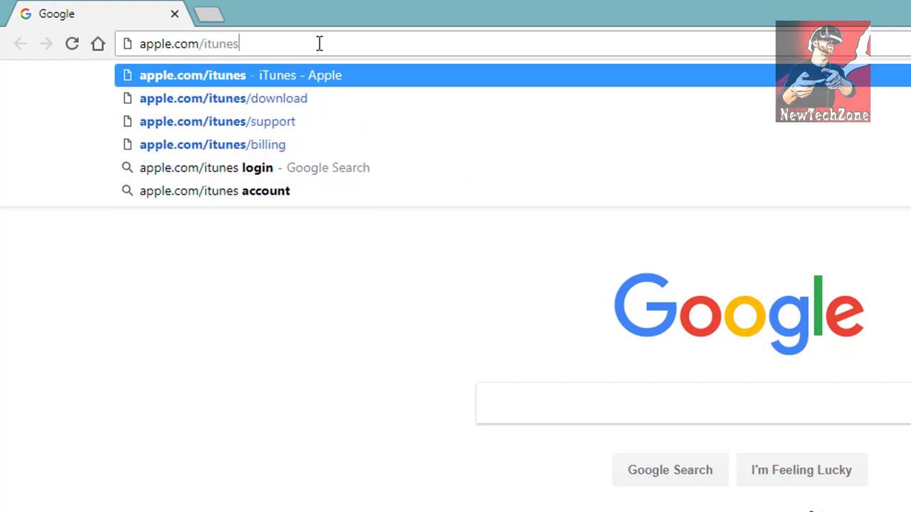
pyautogui.press('Return')
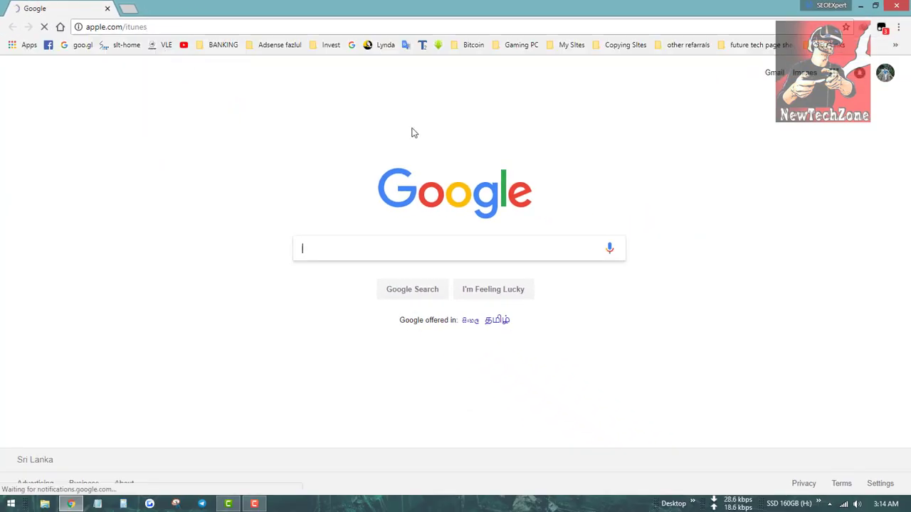
# - Go to the iTunes download page and start the 64-bit Windows installer download
pyautogui.scroll(-1, 588, 184)
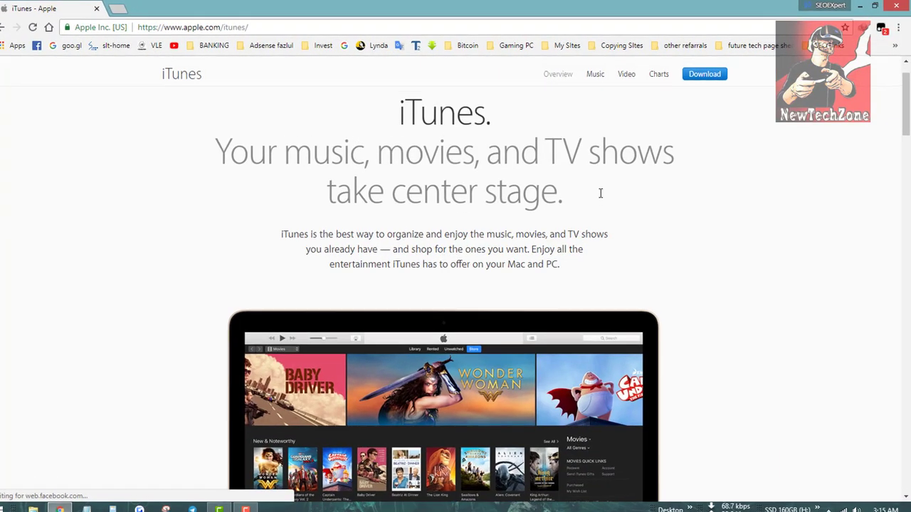
pyautogui.scroll(1, 600, 192)
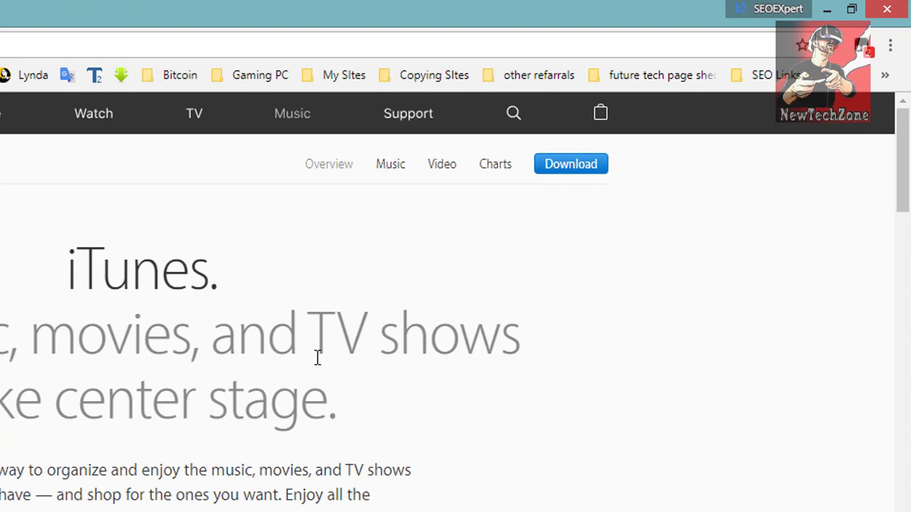
pyautogui.click(574, 170)
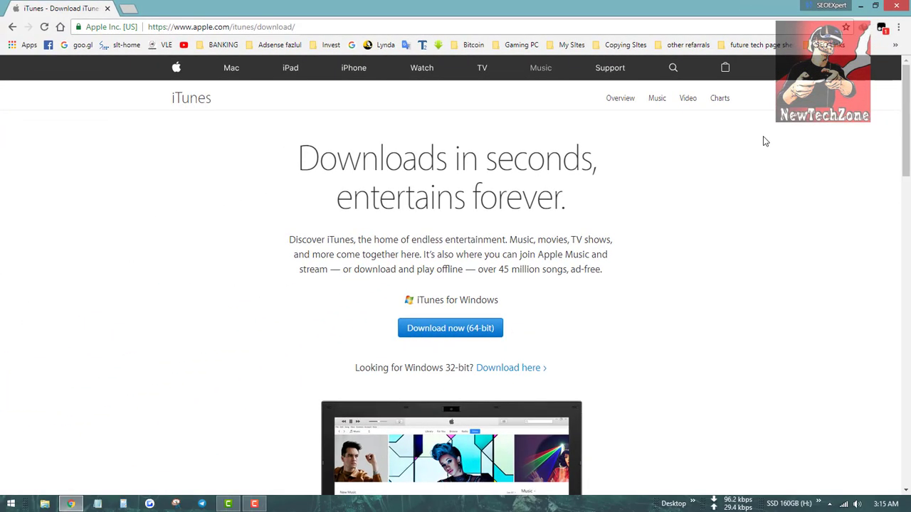
pyautogui.scroll(-1, 683, 174)
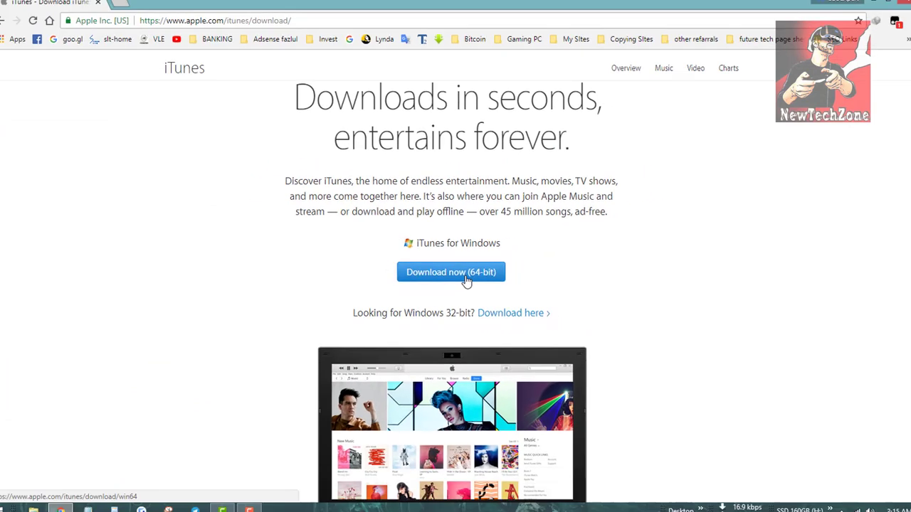
pyautogui.click(466, 279)
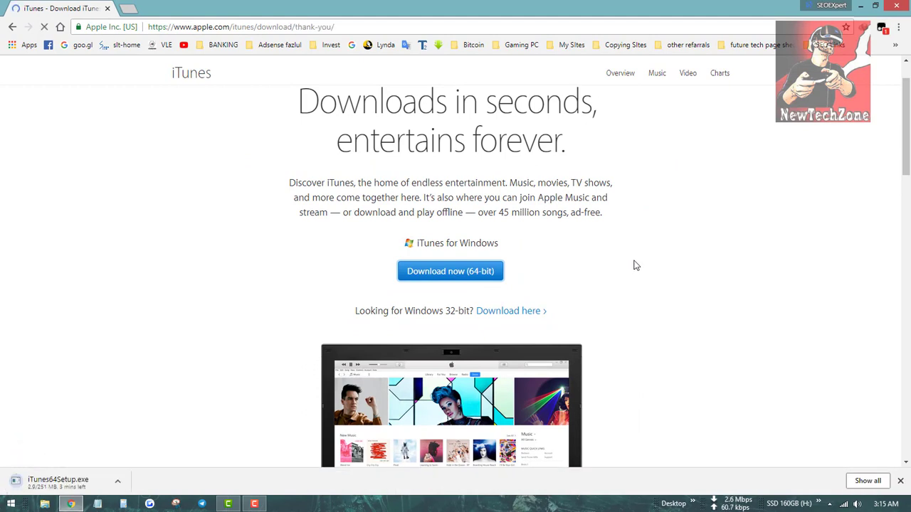
# - Scroll down the 'Thanks for downloading iTunes' page while iTunes64Setup.exe downloads
pyautogui.scroll(-1, 636, 265)
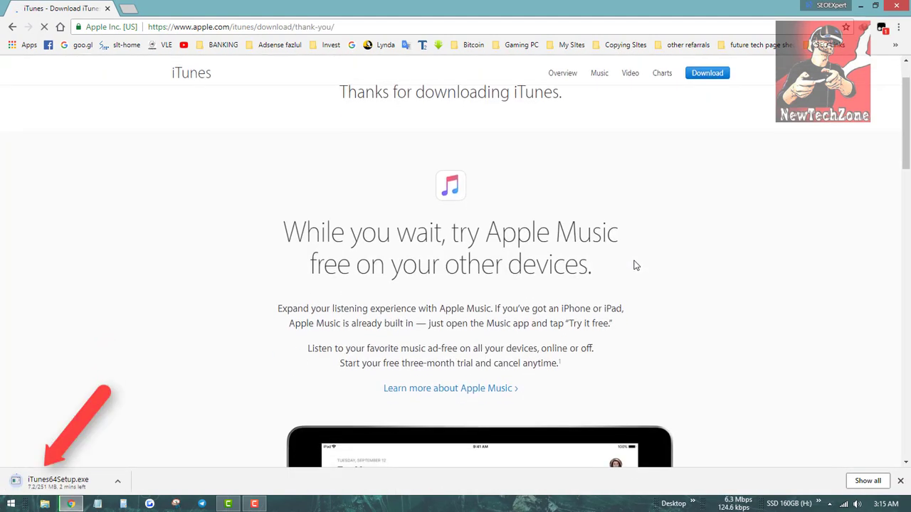
pyautogui.scroll(-2, 636, 265)
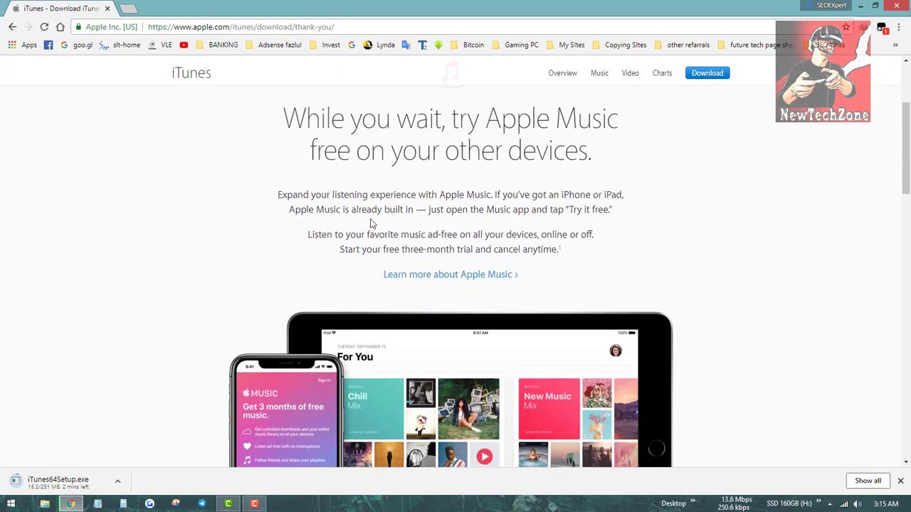
pyautogui.scroll(-4, 434, 222)
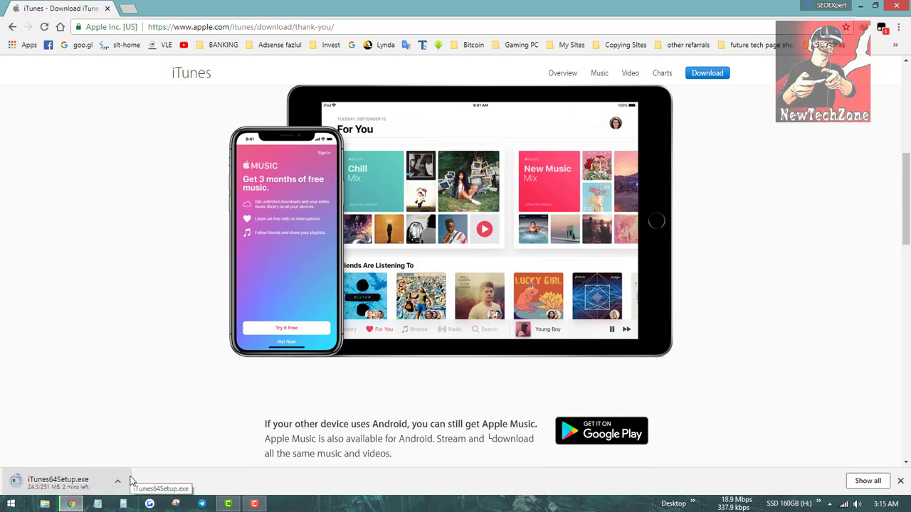
# - Show iTunes64Setup.exe in its Downloads folder from Chrome's Downloads list
pyautogui.click(898, 26)
pyautogui.click(810, 129)
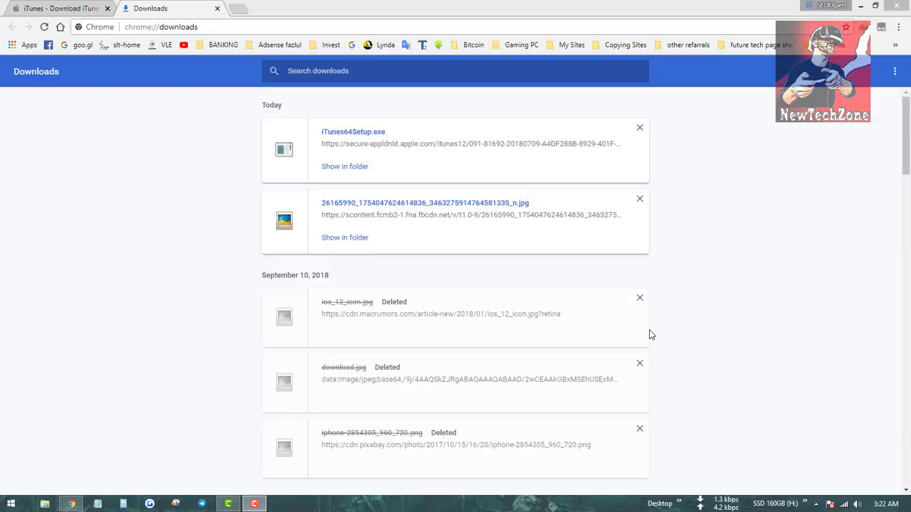
pyautogui.click(344, 167)
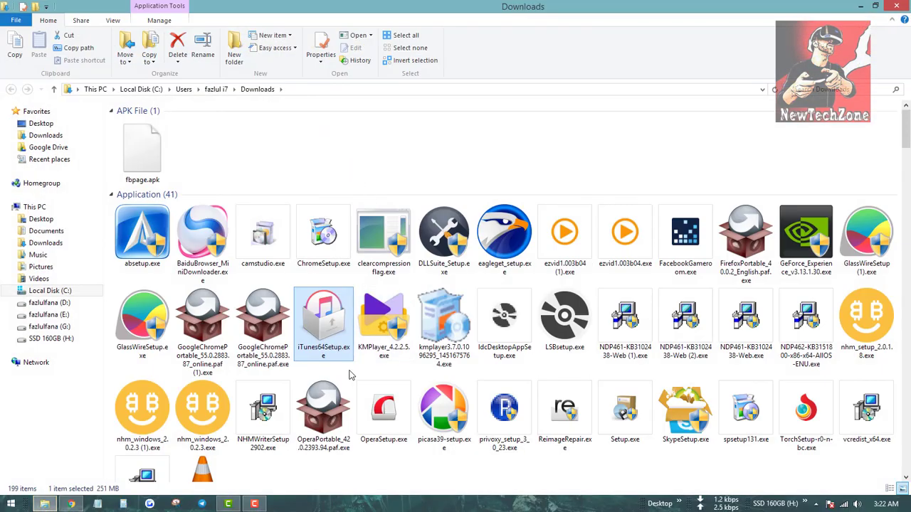
# - Run iTunes64Setup.exe, confirm it, and continue past the welcome page
pyautogui.doubleClick(320, 333)
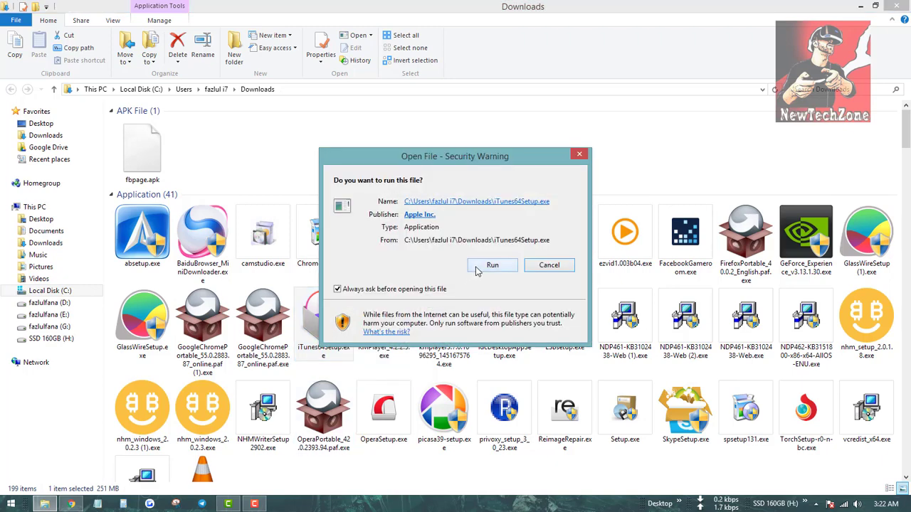
pyautogui.click(491, 266)
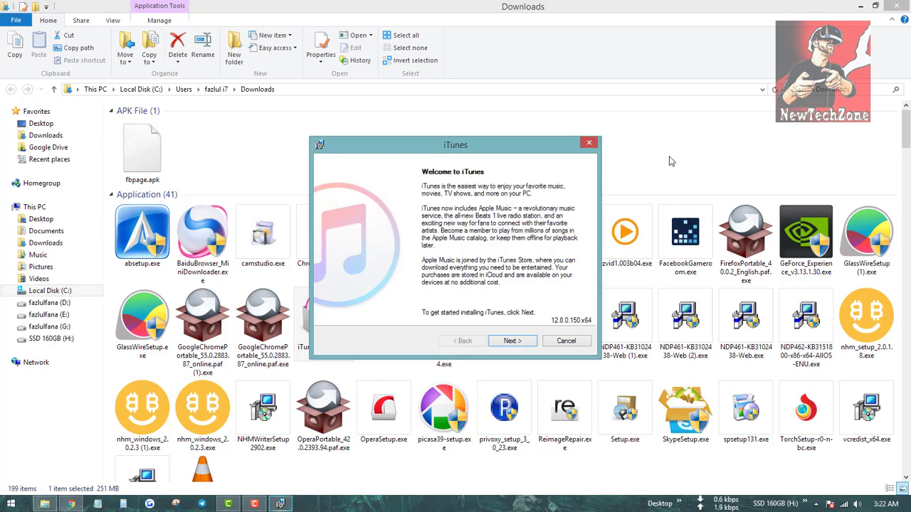
pyautogui.click(515, 341)
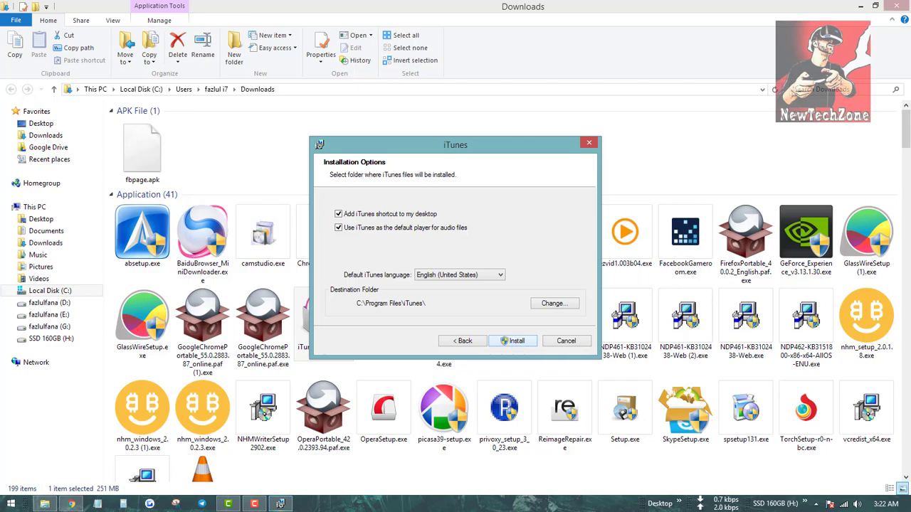
pyautogui.click(861, 6)
pyautogui.click(859, 7)
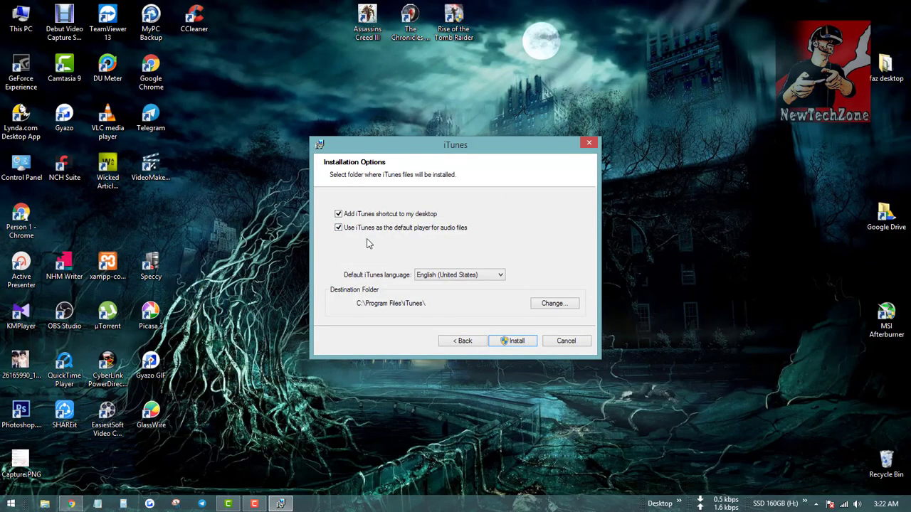
# - Install iTunes in English (United States) without making it the default audio player
pyautogui.click(338, 227)
pyautogui.click(484, 274)
pyautogui.click(500, 275)
pyautogui.click(527, 342)
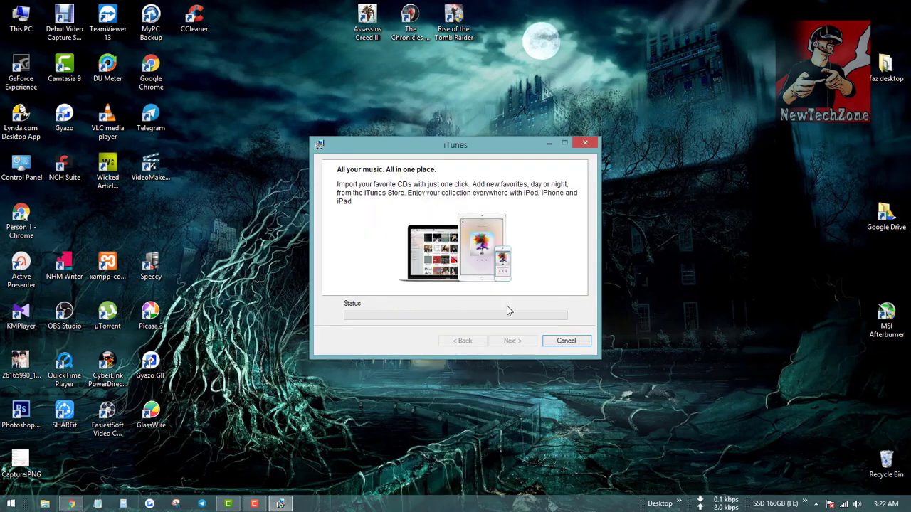
pyautogui.rightClick(663, 250)
pyautogui.click(679, 285)
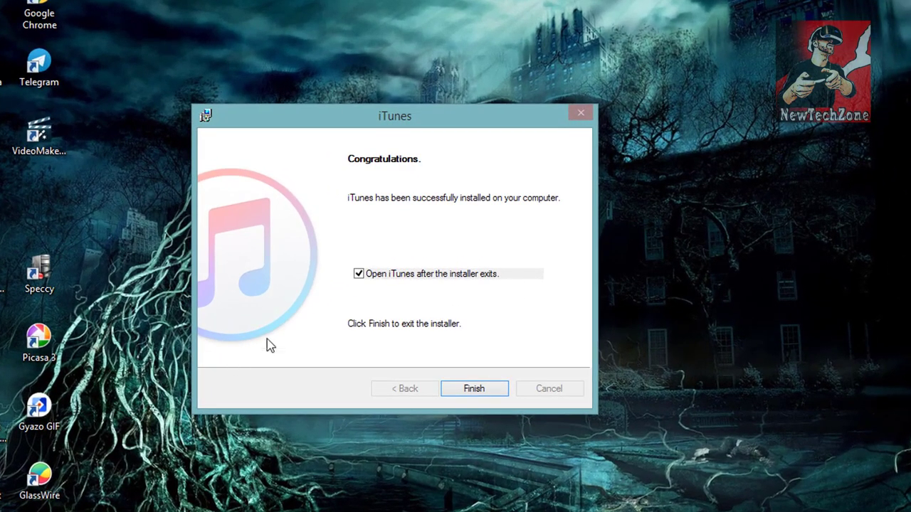
# - Finish the installer and agree to the iTunes Software License Agreement
pyautogui.click(474, 389)
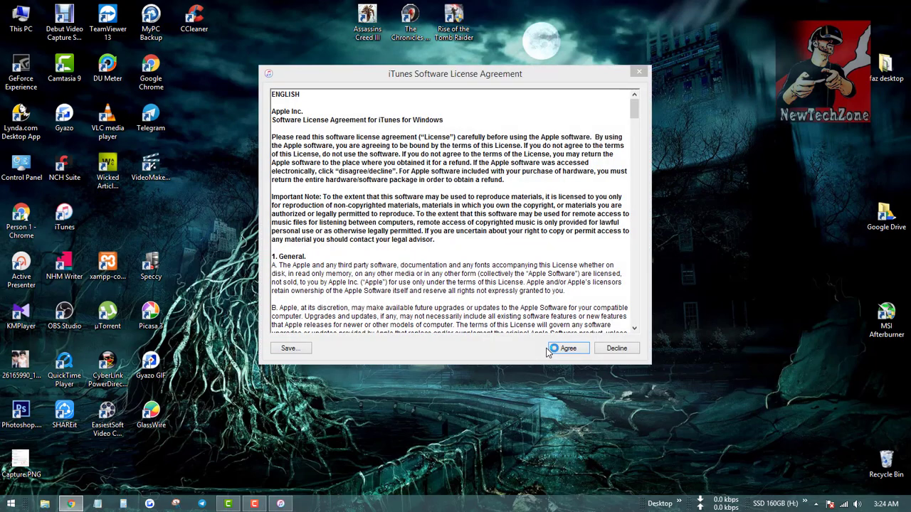
pyautogui.click(570, 348)
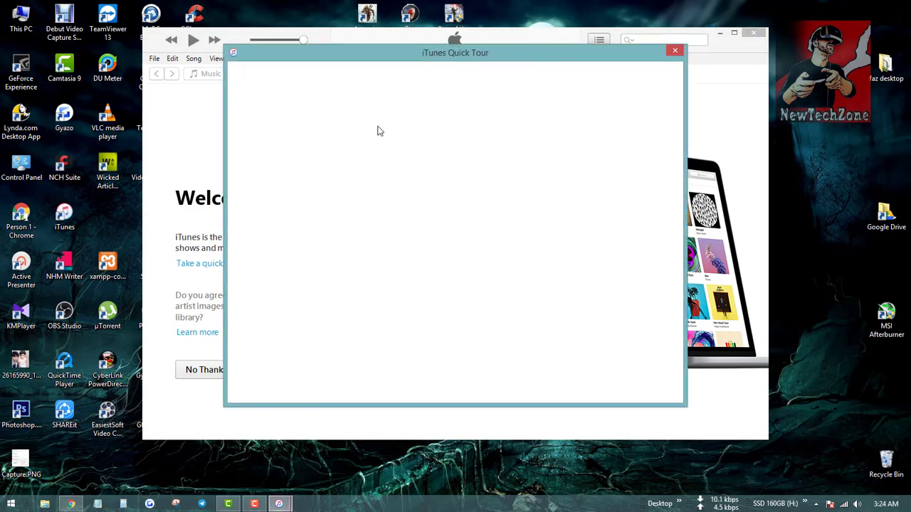
# - Reposition the Quick Tour window, page from 'Create the perfect mix' to the last slide, and close it
pyautogui.moveTo(411, 55); pyautogui.dragTo(481, 61)
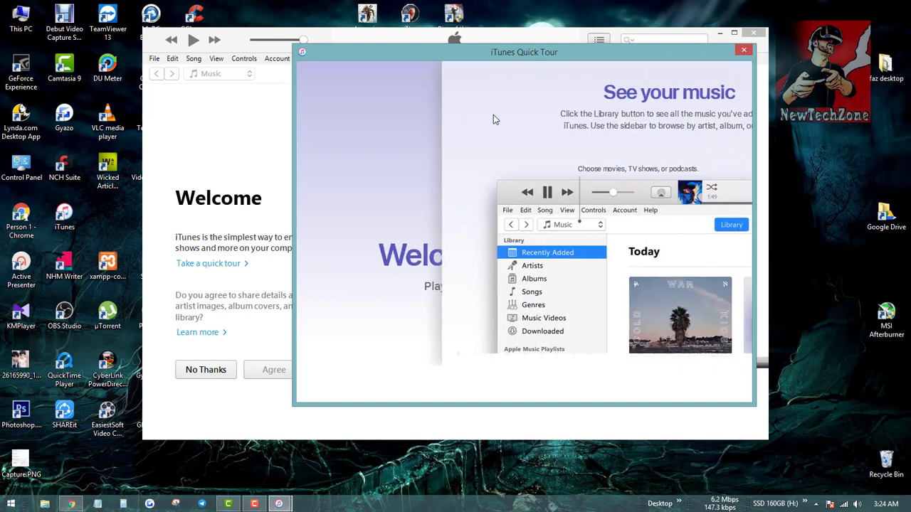
pyautogui.moveTo(473, 58); pyautogui.dragTo(368, 89)
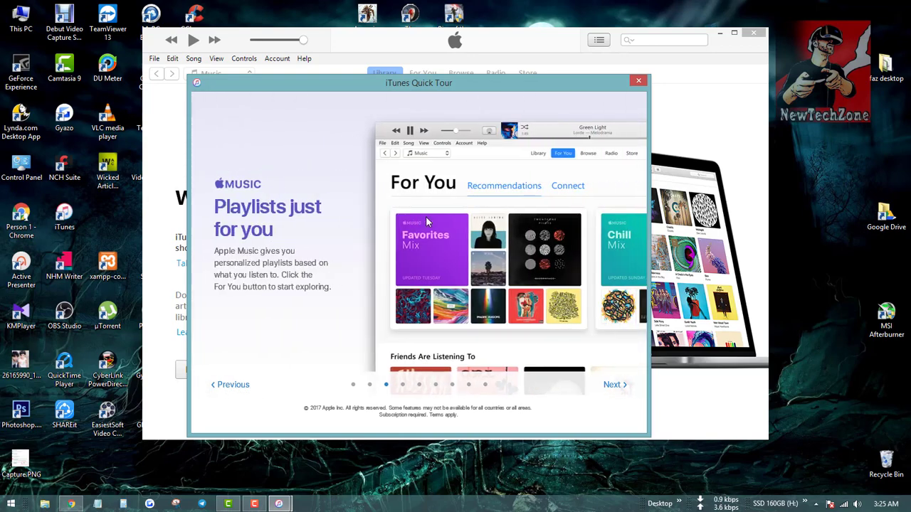
pyautogui.click(614, 392)
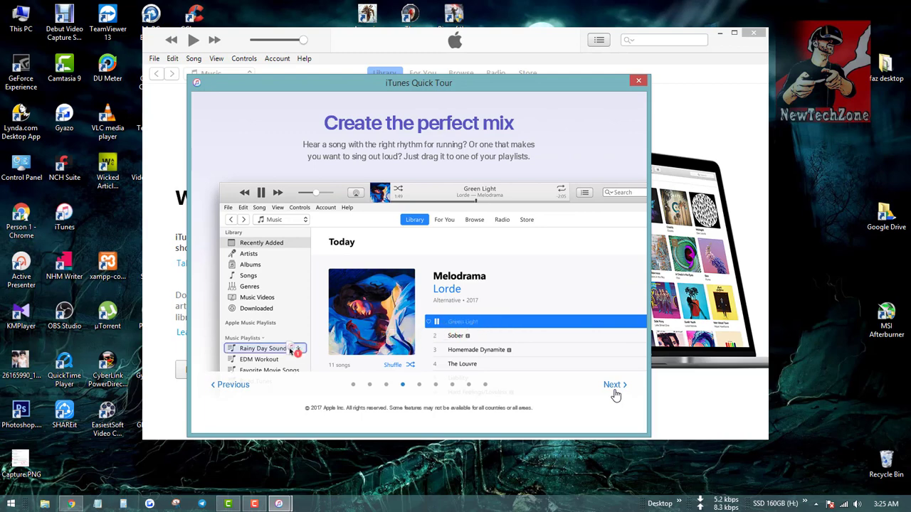
pyautogui.click(615, 390)
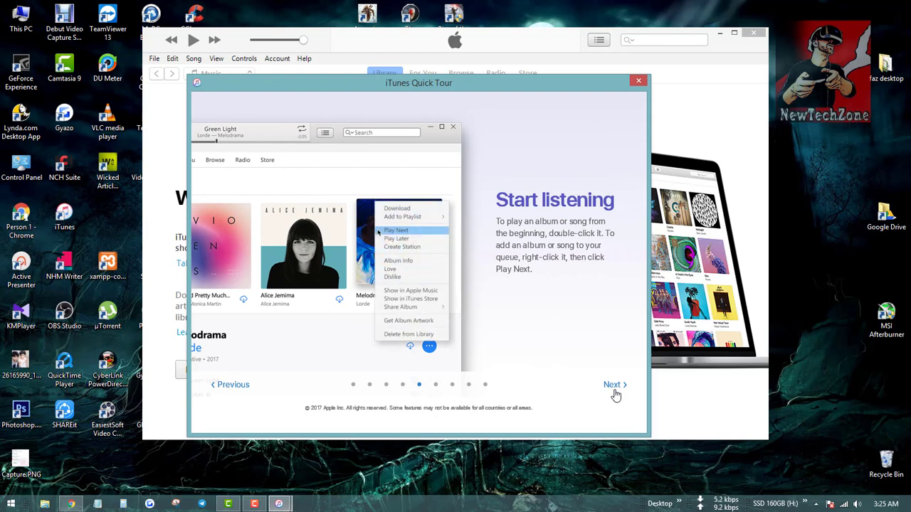
pyautogui.click(615, 390)
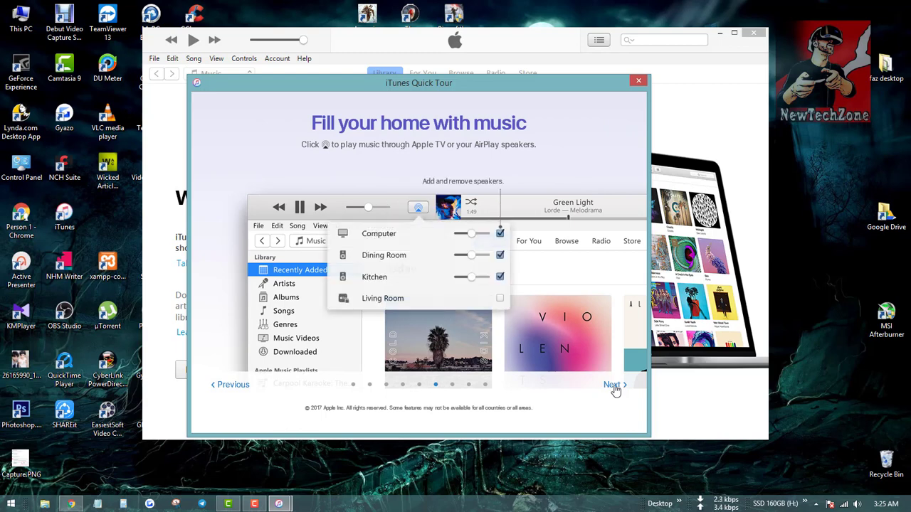
pyautogui.click(614, 385)
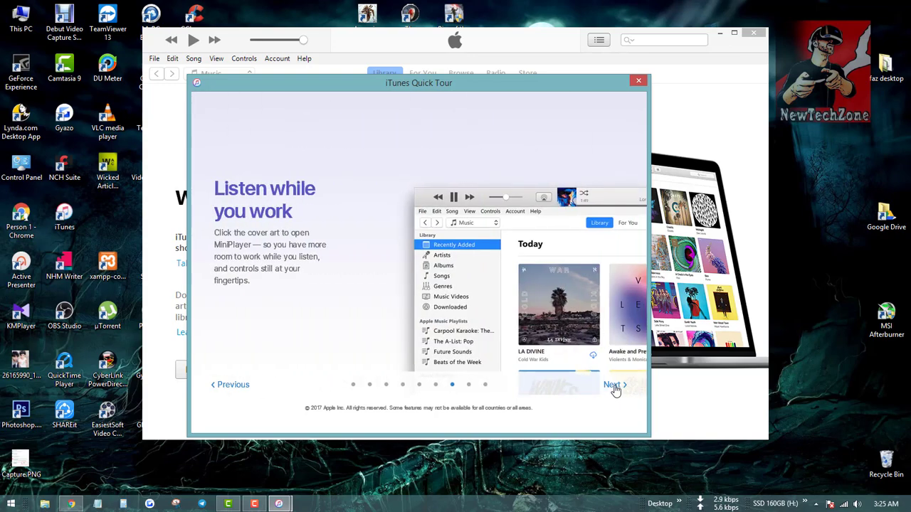
pyautogui.click(613, 385)
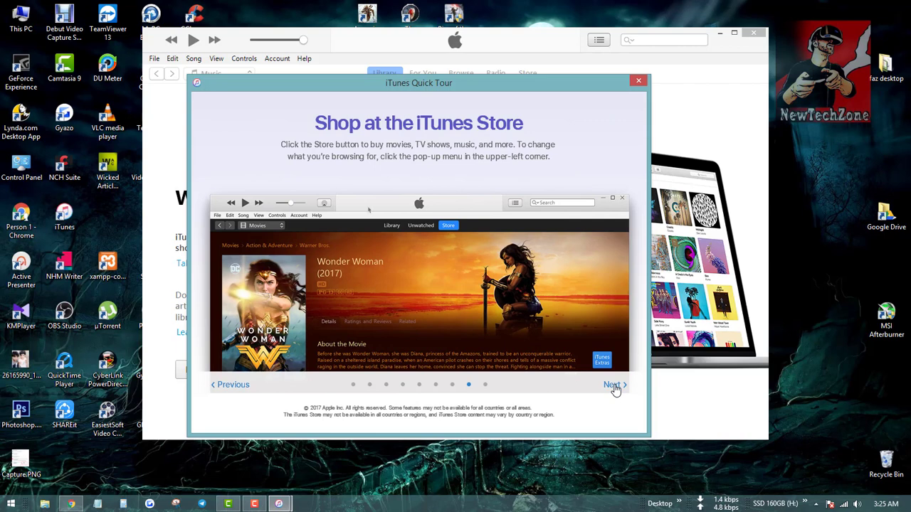
pyautogui.click(614, 386)
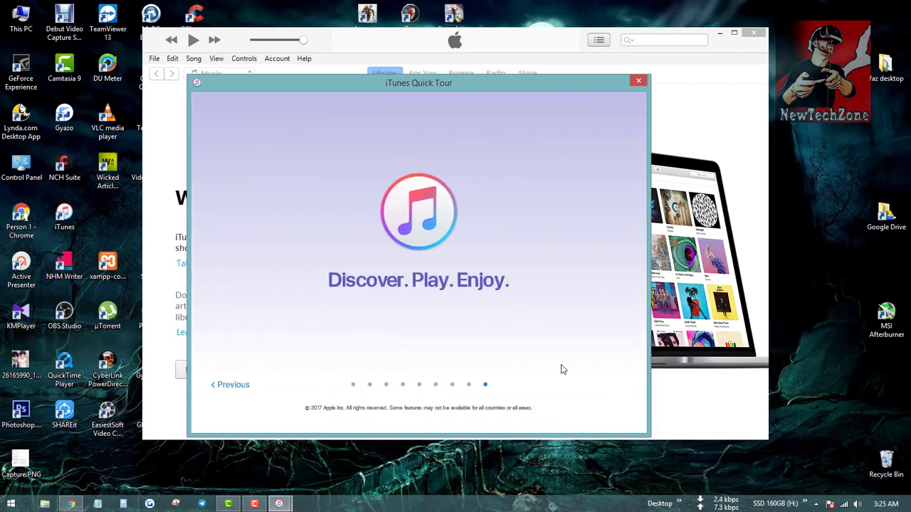
pyautogui.click(639, 82)
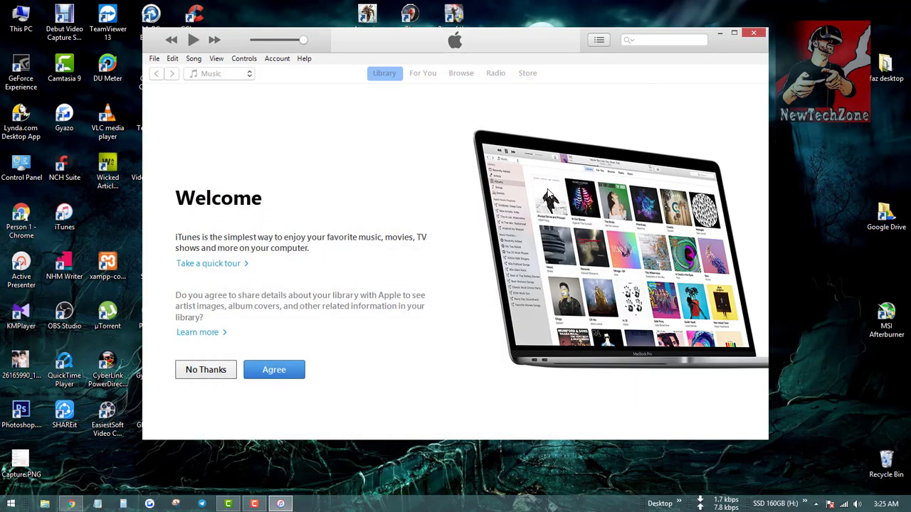
# - Agree to share library details, then view Artists, Albums, Songs, Genres, Genius and Recently Added
pyautogui.click(280, 374)
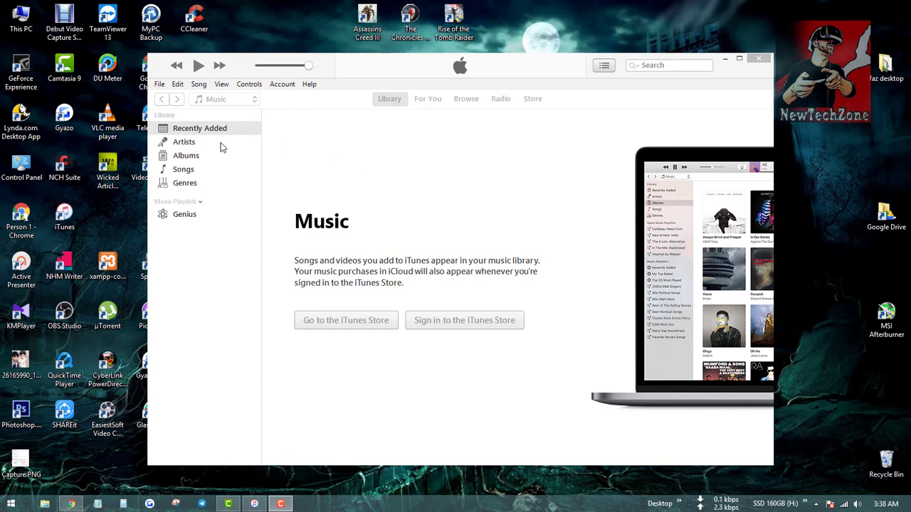
pyautogui.click(192, 142)
pyautogui.click(197, 157)
pyautogui.click(194, 170)
pyautogui.click(193, 183)
pyautogui.click(194, 216)
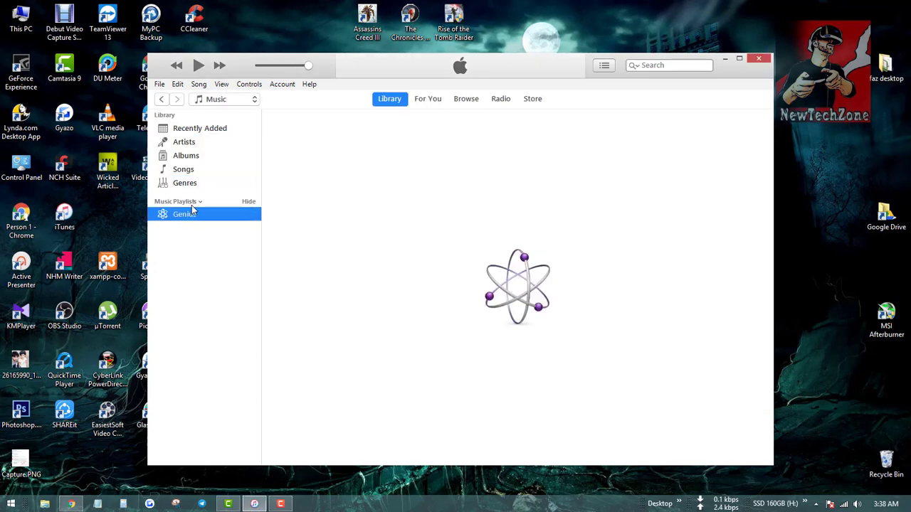
pyautogui.click(195, 202)
pyautogui.click(222, 183)
pyautogui.click(200, 136)
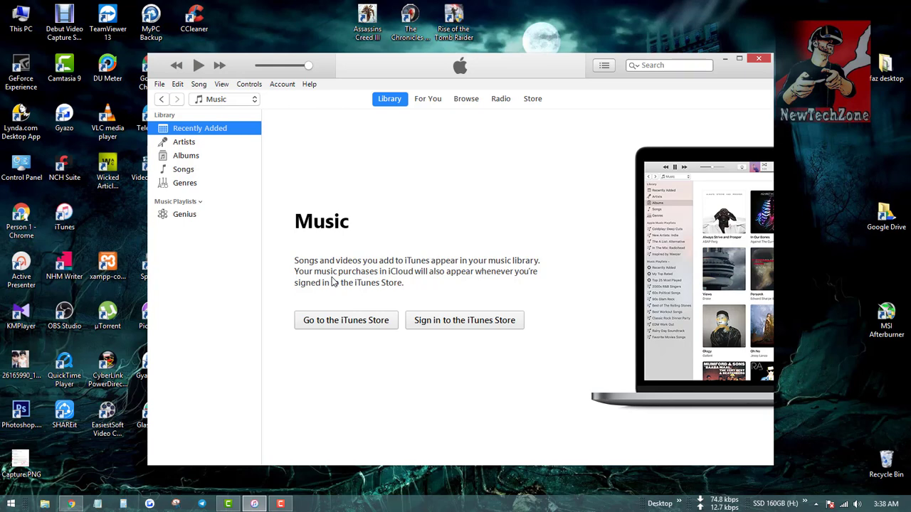
# - Open the iTunes Store maximized, keeping the Music media kind
pyautogui.click(340, 324)
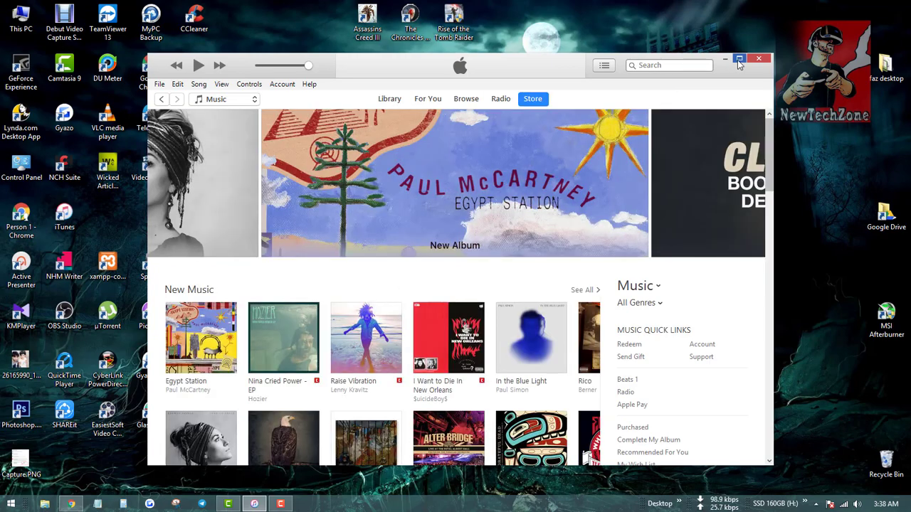
pyautogui.click(739, 58)
pyautogui.scroll(-1, 612, 205)
pyautogui.scroll(1, 604, 197)
pyautogui.click(107, 51)
pyautogui.click(86, 55)
# - Open Clutch's Book of Bad Decisions album page from New Music
pyautogui.scroll(-3, 514, 239)
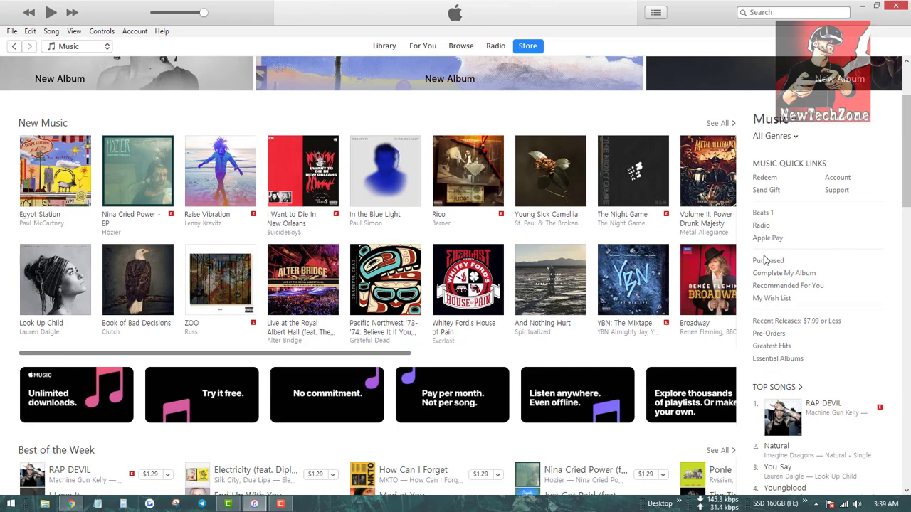
pyautogui.scroll(-4, 610, 289)
pyautogui.scroll(2, 601, 294)
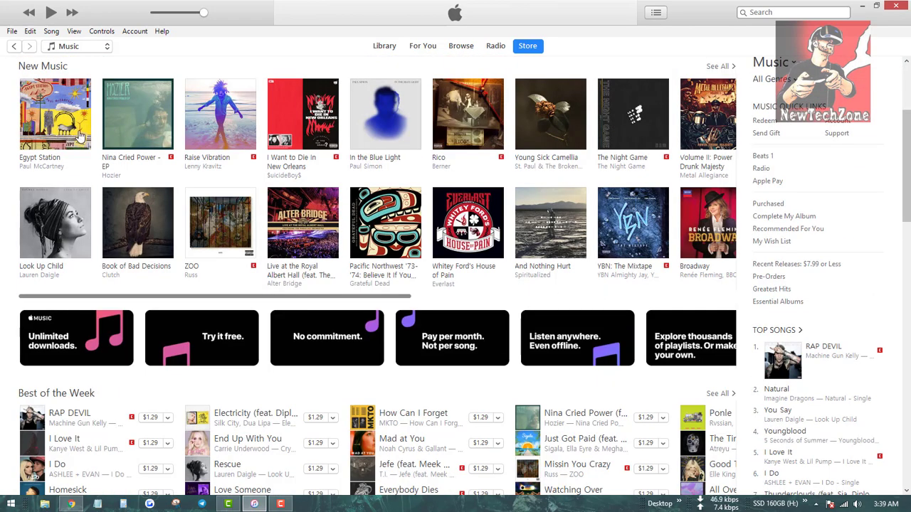
pyautogui.click(136, 233)
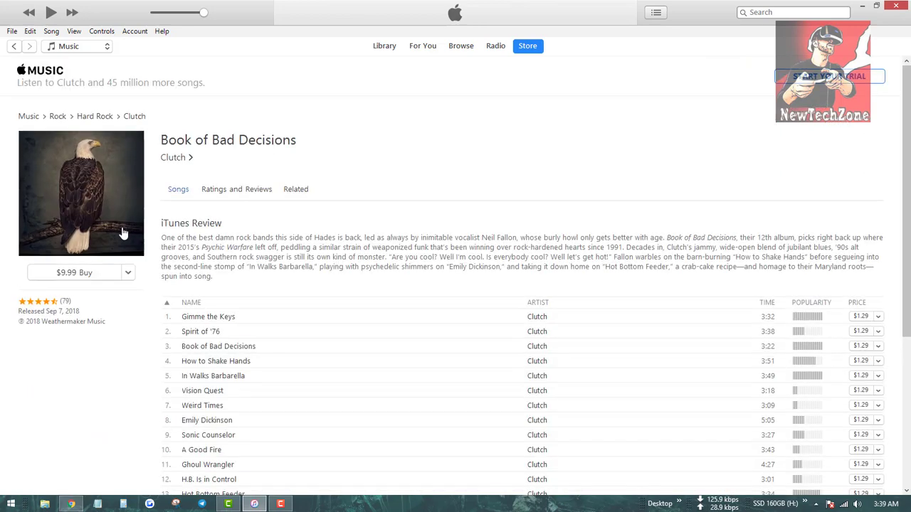
pyautogui.scroll(-2, 324, 313)
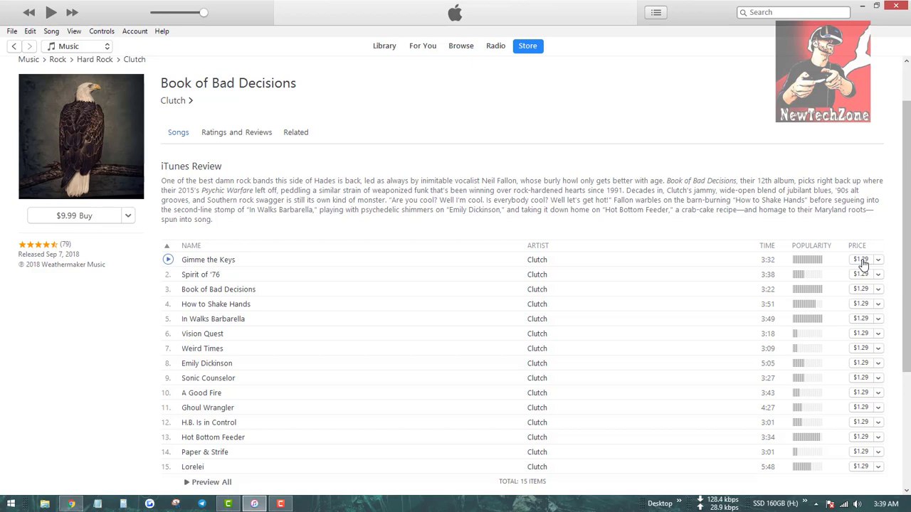
pyautogui.scroll(2, 207, 163)
pyautogui.click(90, 48)
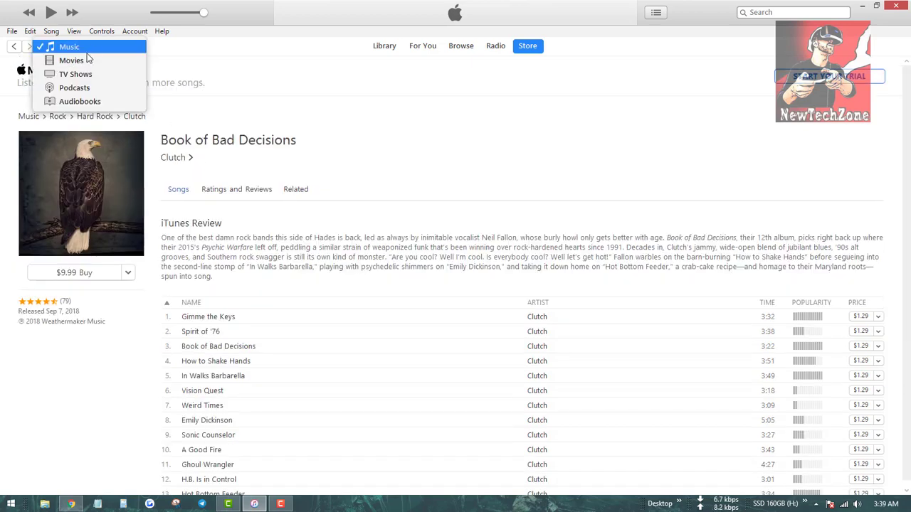
# - Switch the store to Movies and view Avengers: Infinity War, checking its rental sharing options
pyautogui.click(88, 58)
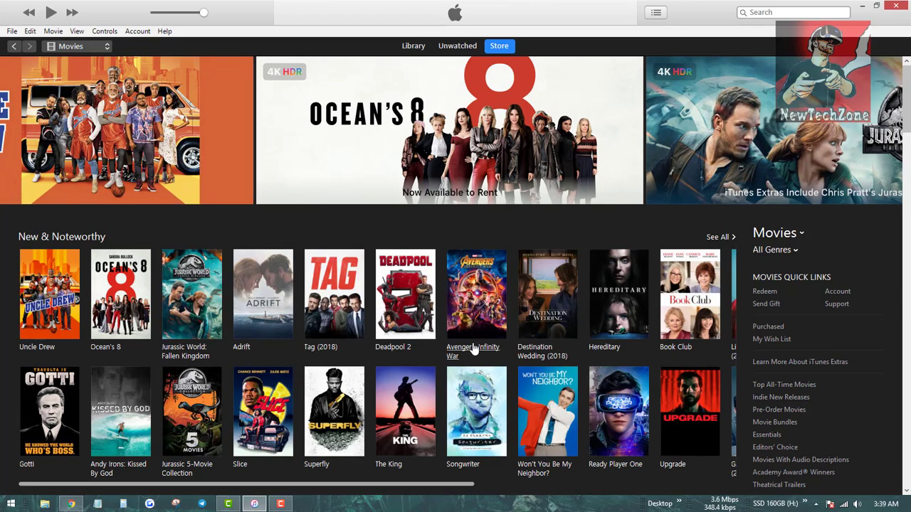
pyautogui.click(469, 320)
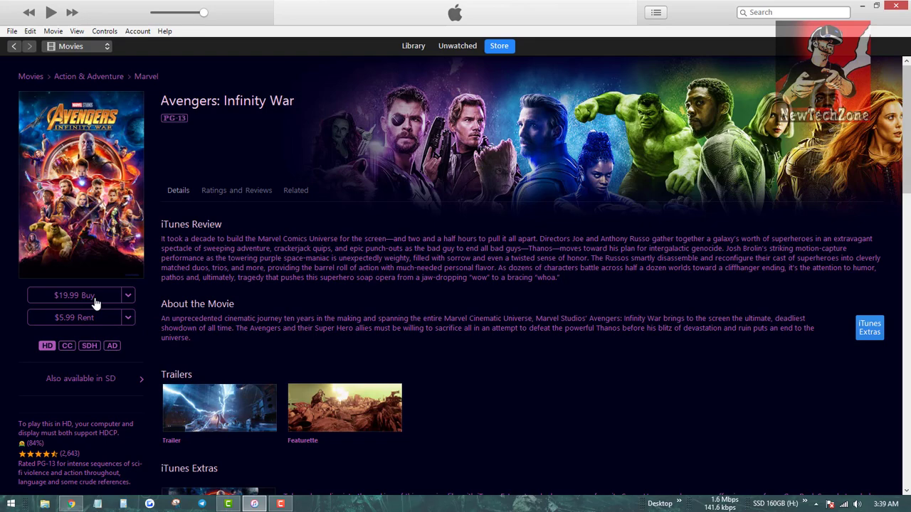
pyautogui.click(127, 320)
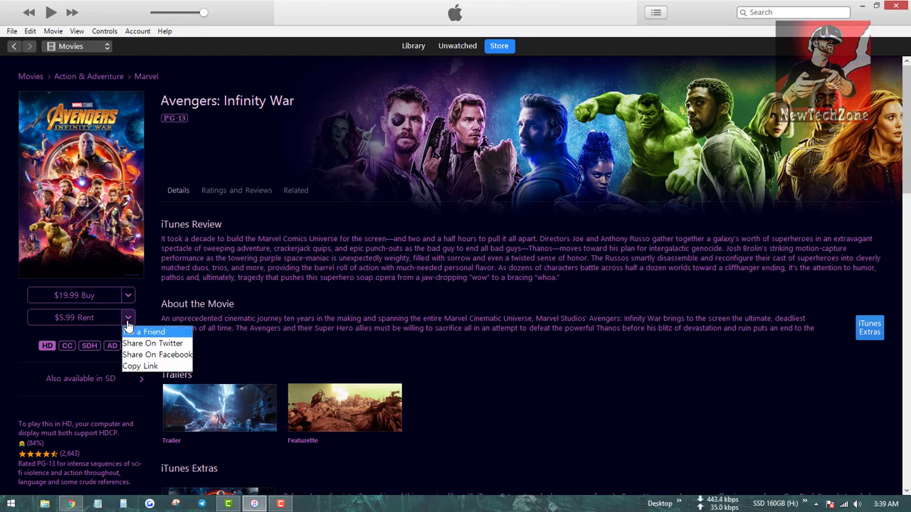
pyautogui.click(24, 346)
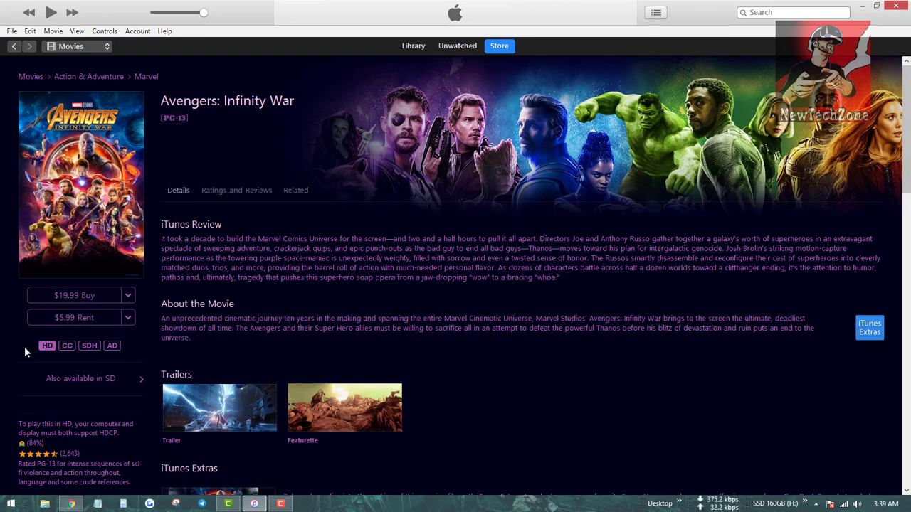
pyautogui.scroll(-1, 542, 256)
pyautogui.scroll(1, 542, 263)
pyautogui.click(53, 47)
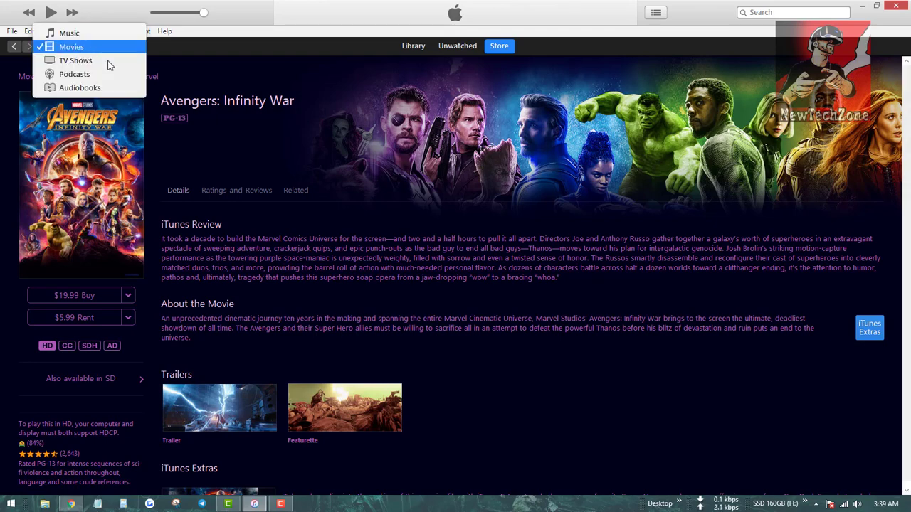
# - Switch the store to TV Shows, then Podcasts, ending on the Audiobooks storefront
pyautogui.click(72, 61)
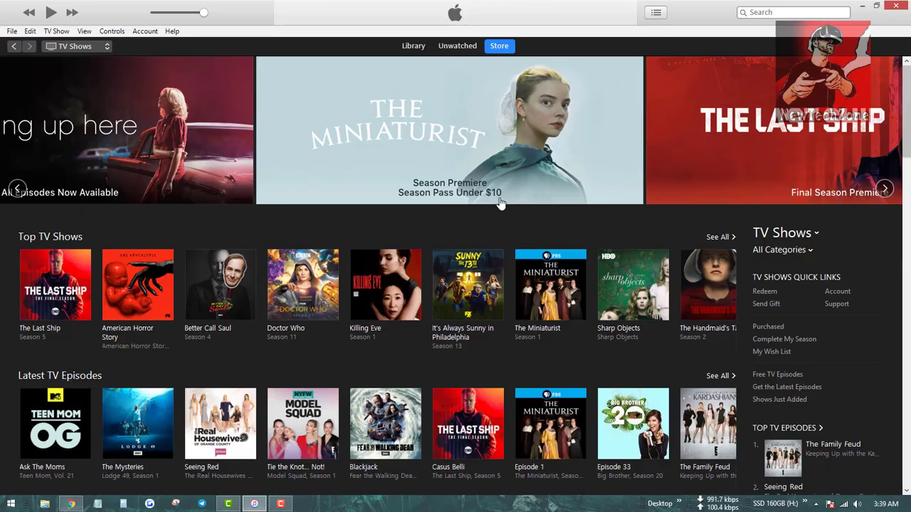
pyautogui.scroll(-15, 605, 262)
pyautogui.scroll(15, 605, 262)
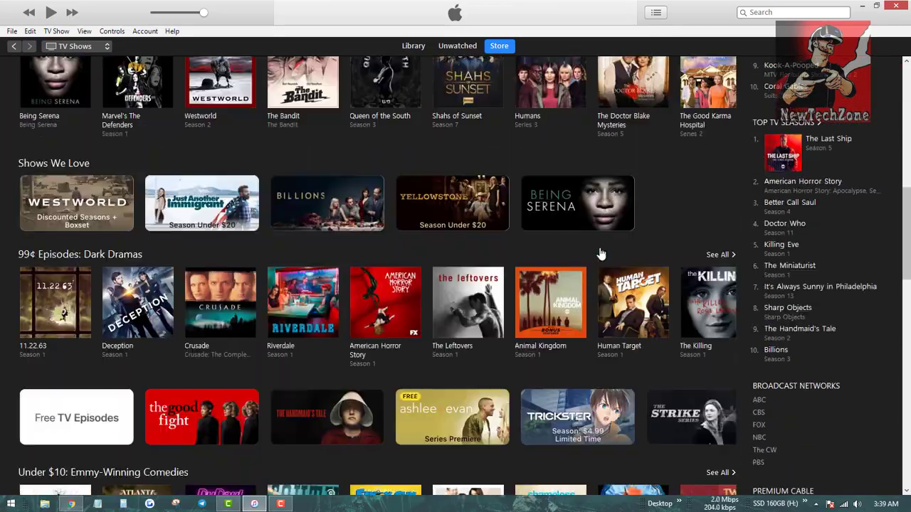
pyautogui.click(98, 48)
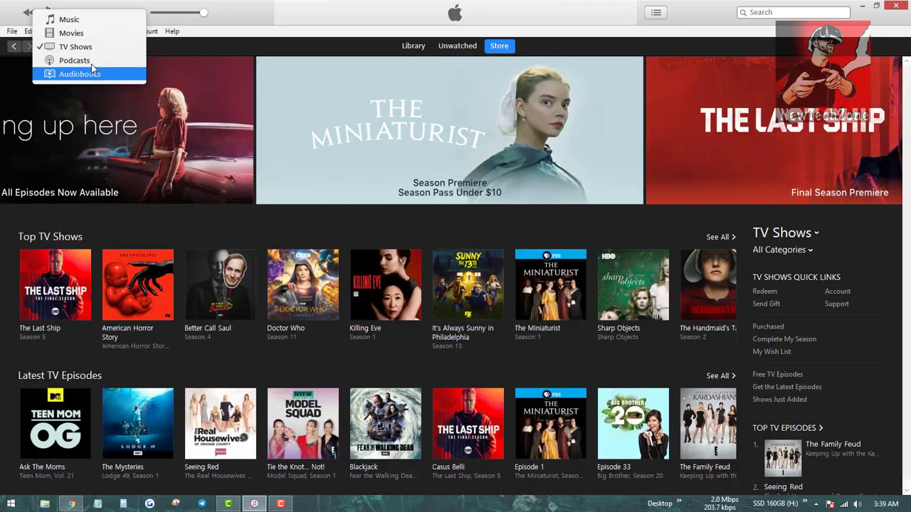
pyautogui.click(91, 63)
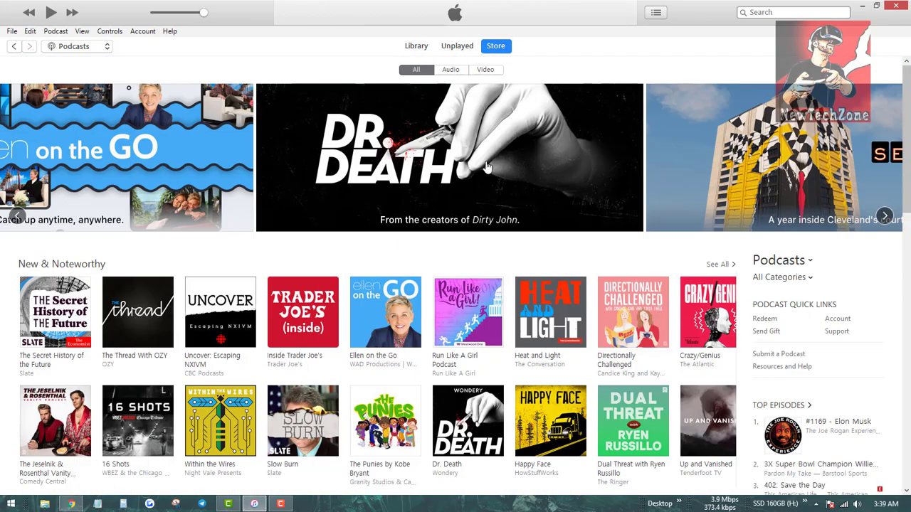
pyautogui.click(77, 46)
pyautogui.click(89, 71)
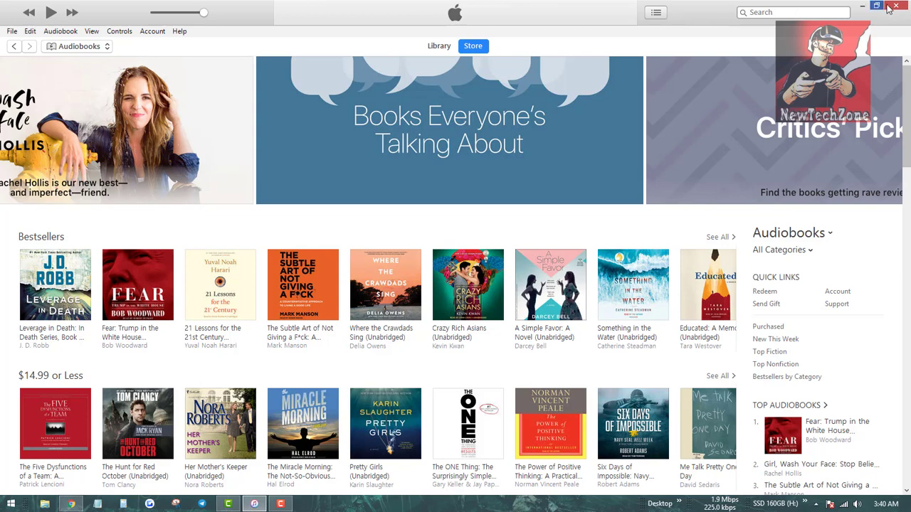
# - Look through the Up Next queue and the lyrics panel, then close the popover
pyautogui.click(656, 12)
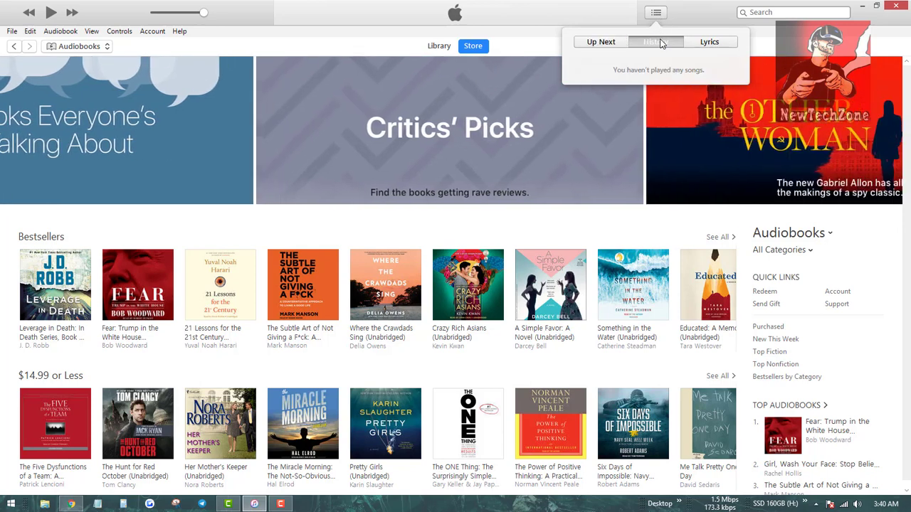
pyautogui.click(721, 40)
pyautogui.click(606, 44)
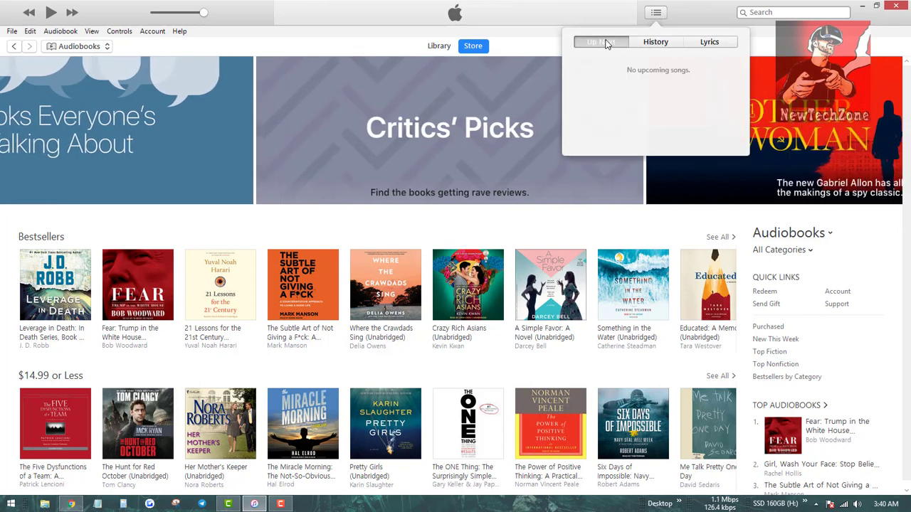
pyautogui.click(498, 22)
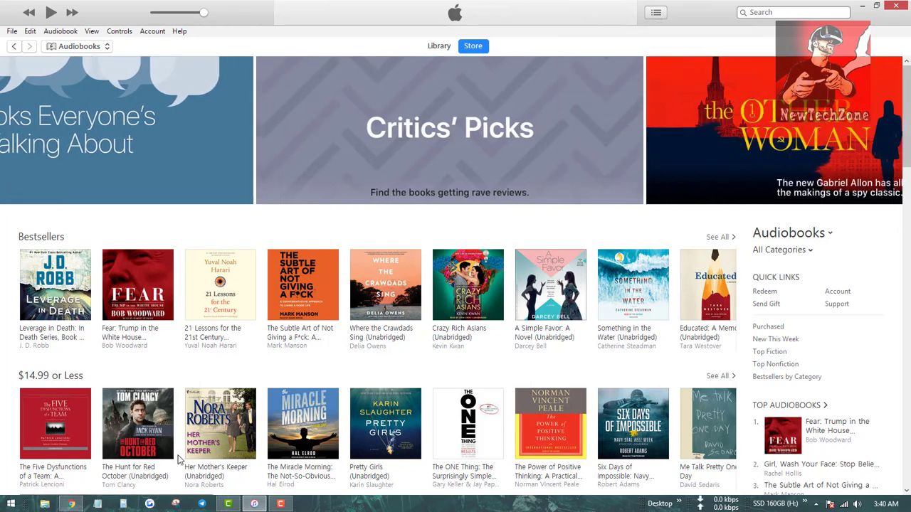
# - Minimize and restore the iTunes window, then switch to the Audiobooks library
pyautogui.click(254, 504)
pyautogui.click(254, 504)
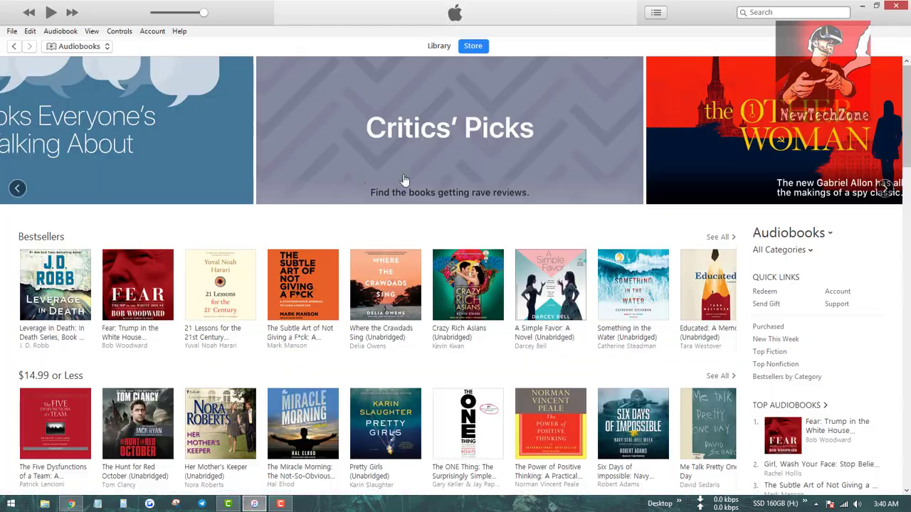
pyautogui.click(440, 47)
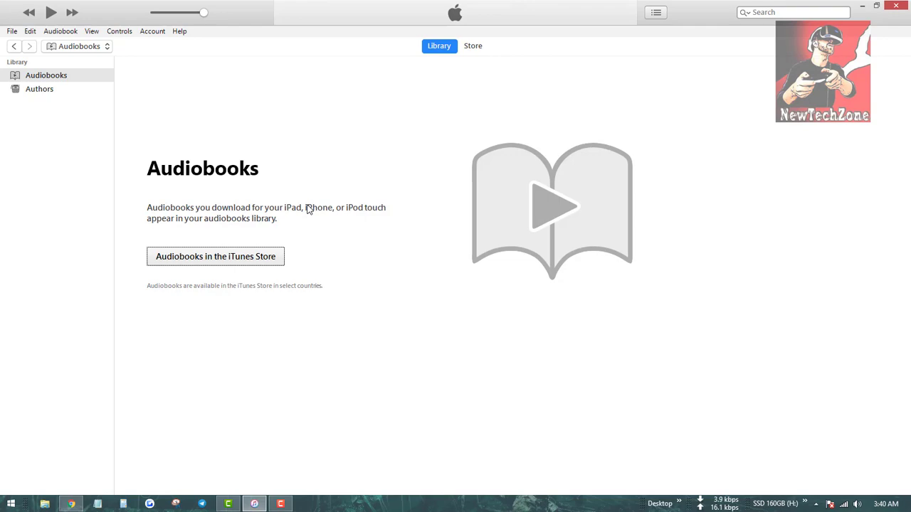
# - Switch to the Music library and begin signing in to the iTunes Store
pyautogui.click(96, 46)
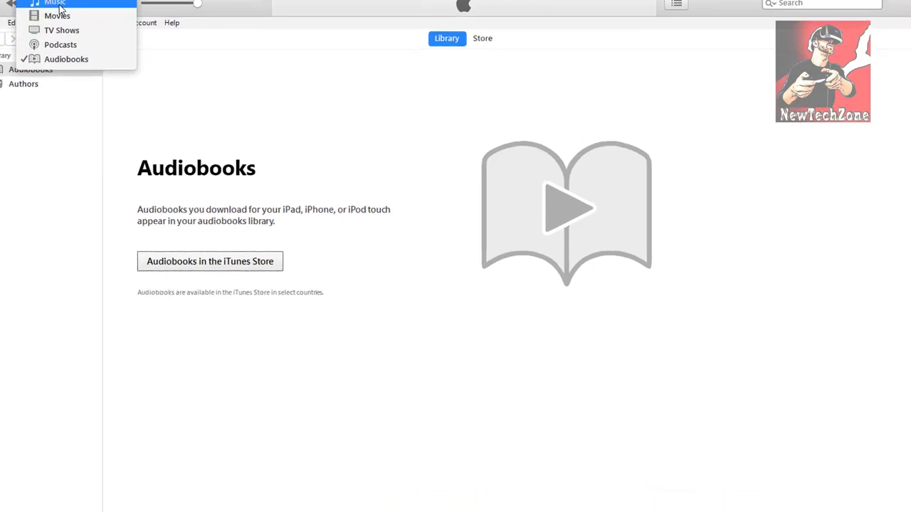
pyautogui.click(60, 8)
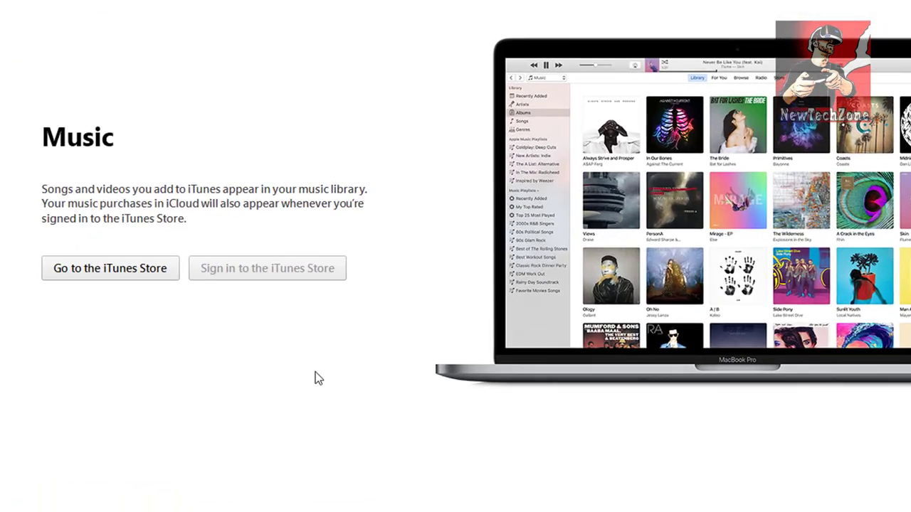
pyautogui.click(264, 277)
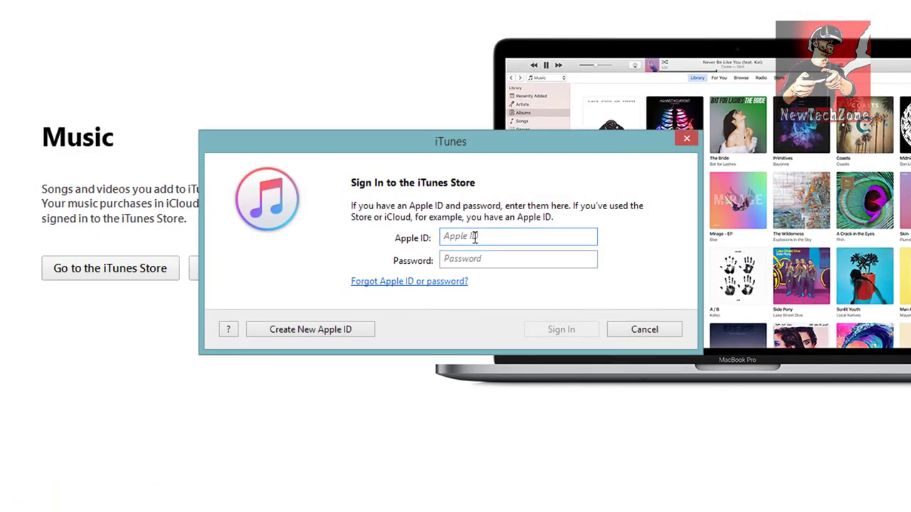
# - Enter the Apple ID e-mail and account password, and submit the sign-in
pyautogui.click(458, 262)
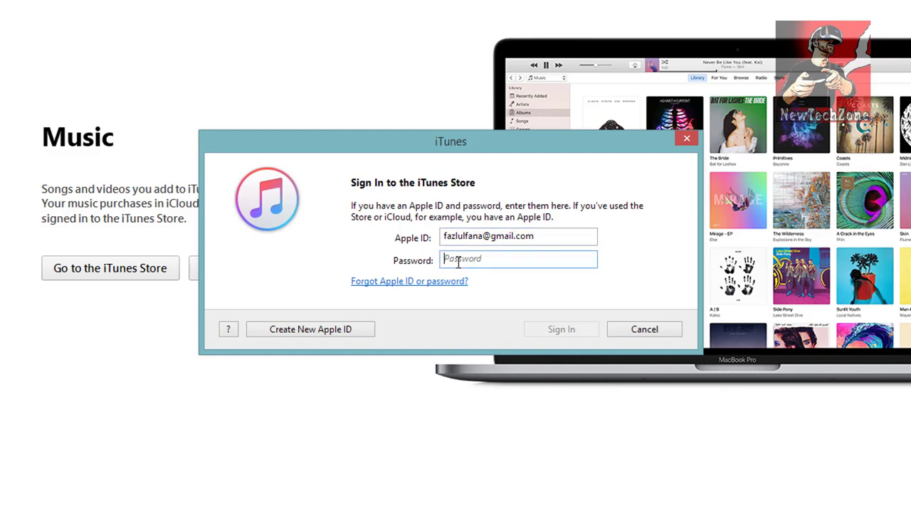
pyautogui.write('•')
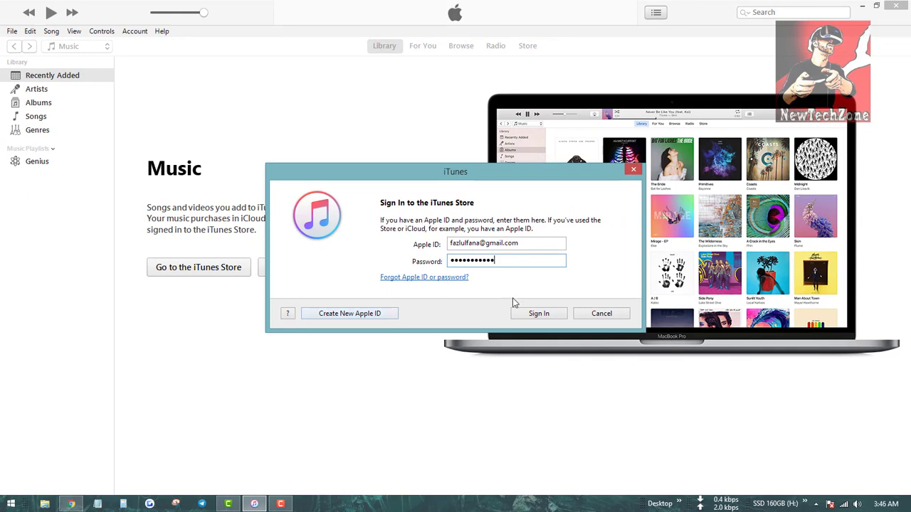
pyautogui.click(535, 315)
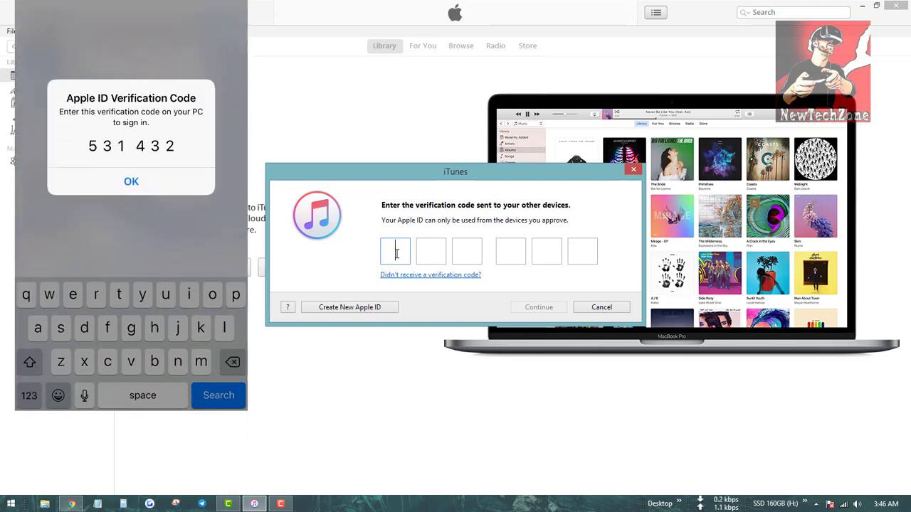
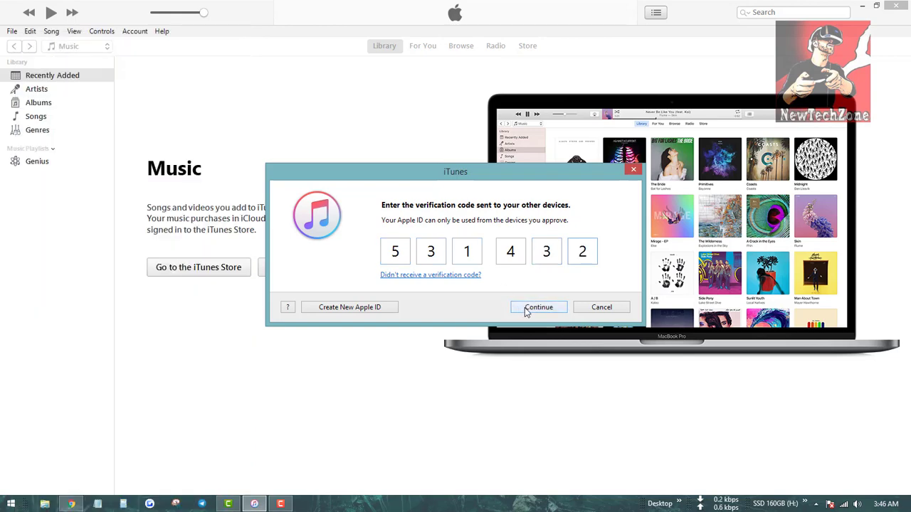
# - Enter the six-digit verification code sent to the iPhone and confirm it
pyautogui.click(532, 313)
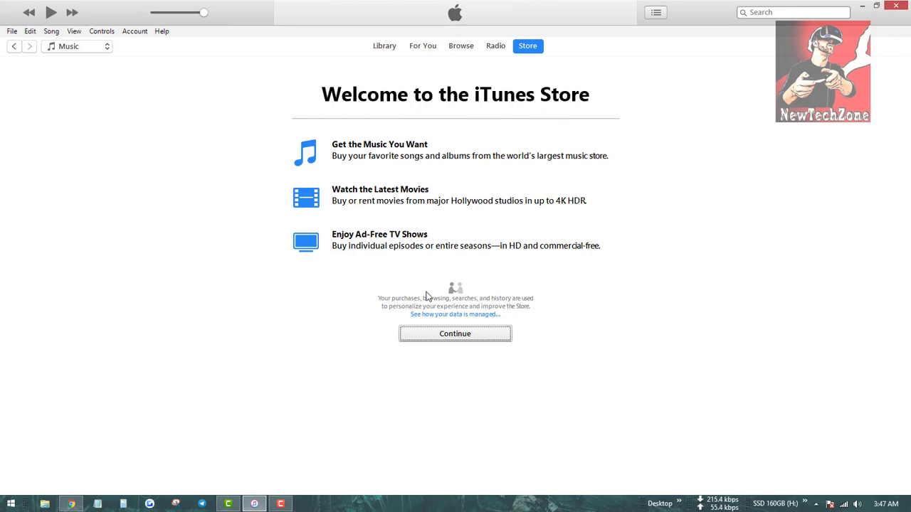
# - Continue past the Welcome to the iTunes Store page
pyautogui.click(474, 335)
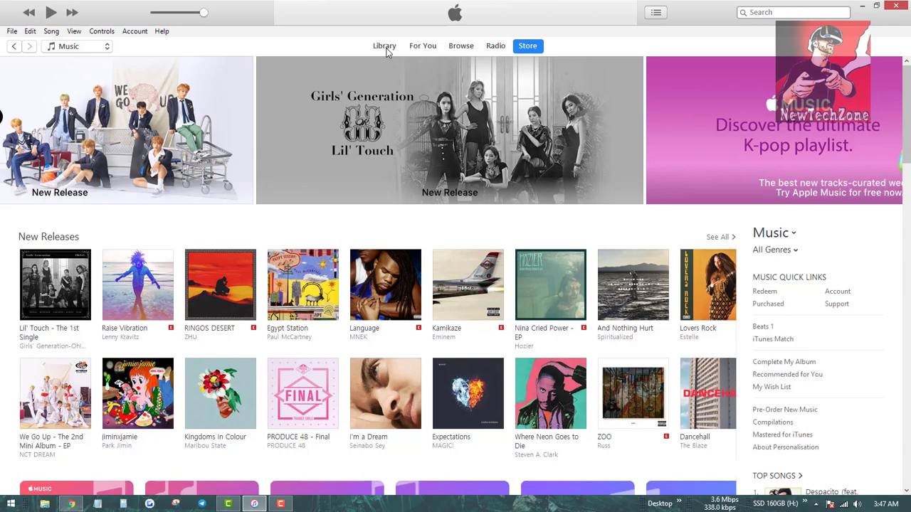
# - Browse the Apple Music Browse, Radio and For You sections, then return to the Music library
pyautogui.click(461, 47)
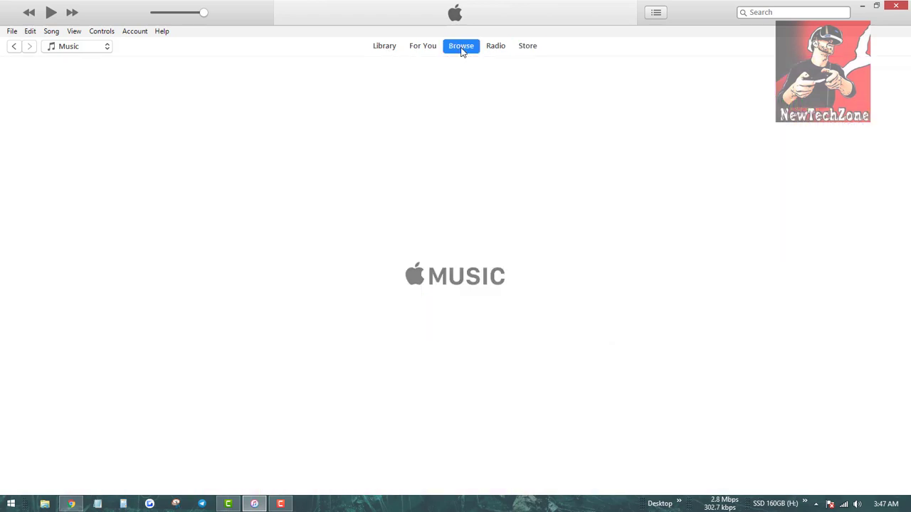
pyautogui.click(495, 50)
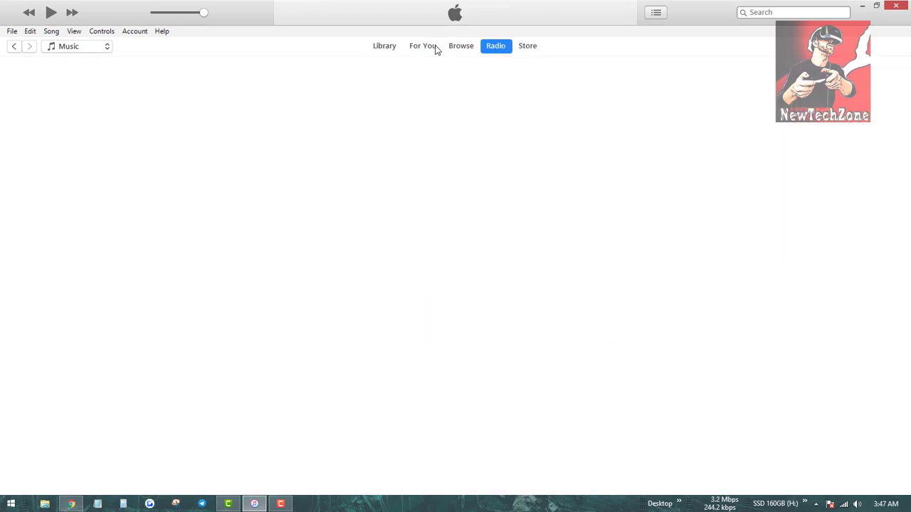
pyautogui.click(431, 50)
pyautogui.click(385, 49)
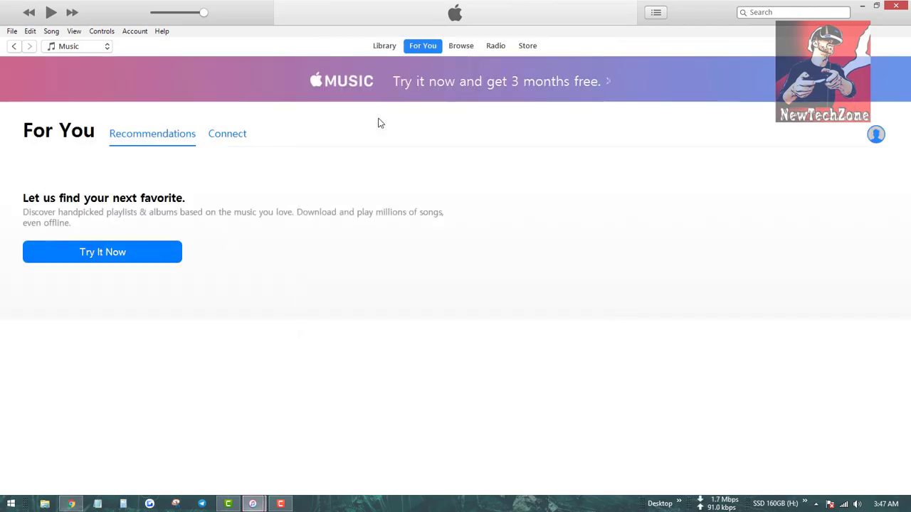
pyautogui.click(386, 46)
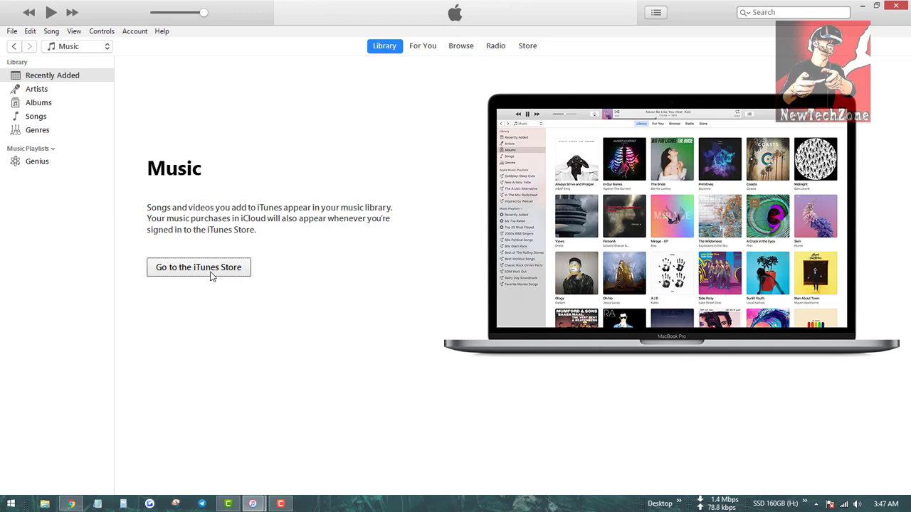
# - Show Recently Added music, check the playlist display options, and open the File menu
pyautogui.click(71, 80)
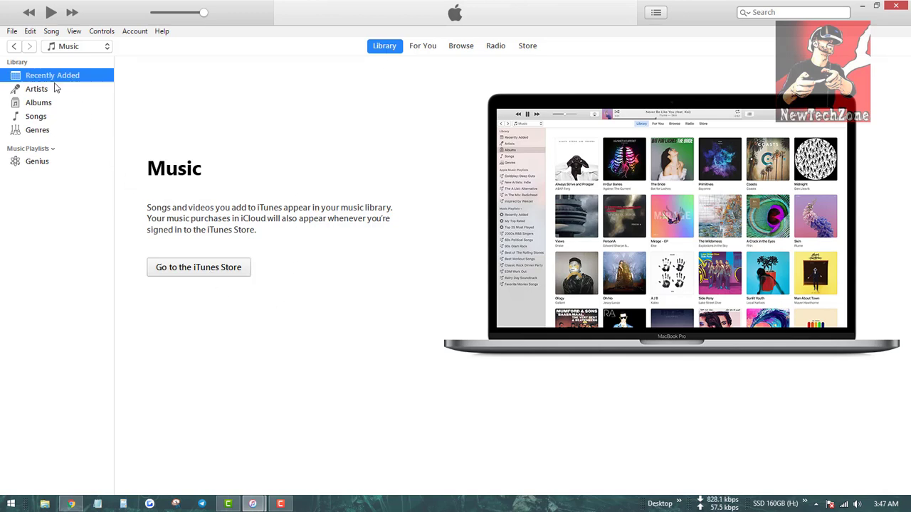
pyautogui.click(41, 150)
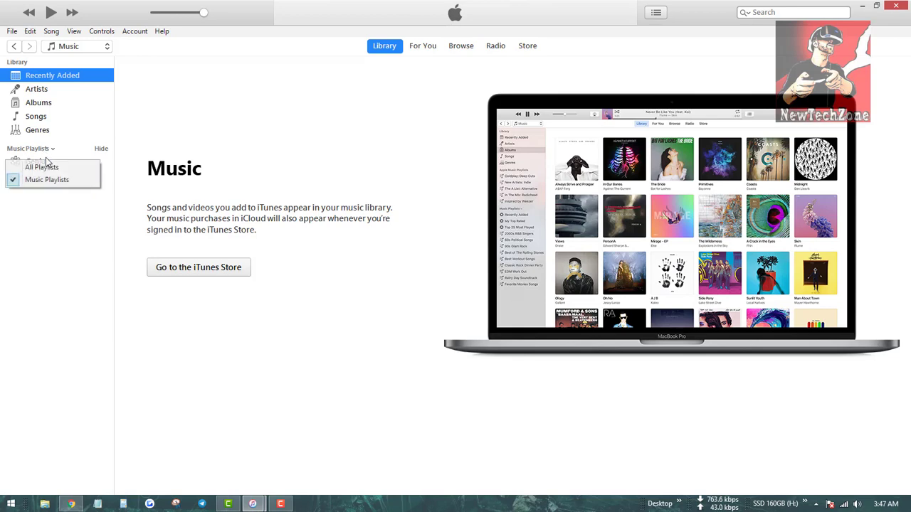
pyautogui.click(68, 283)
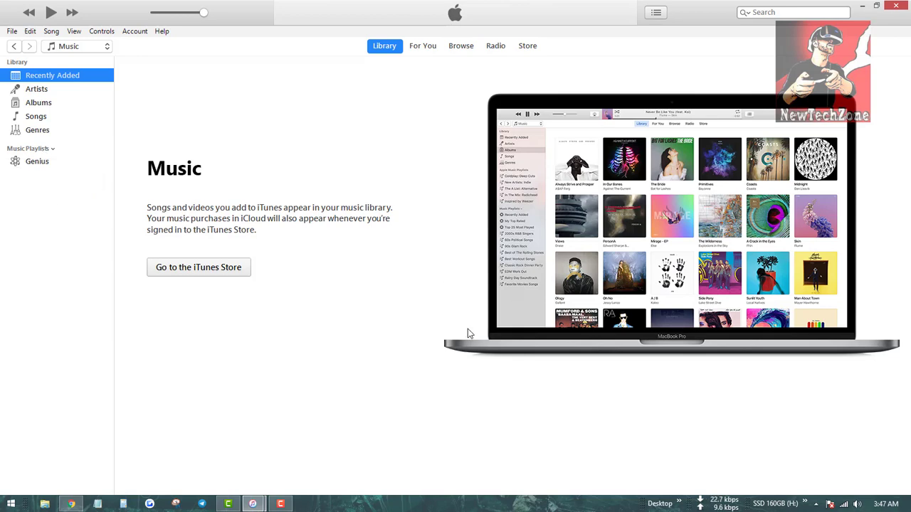
pyautogui.click(12, 32)
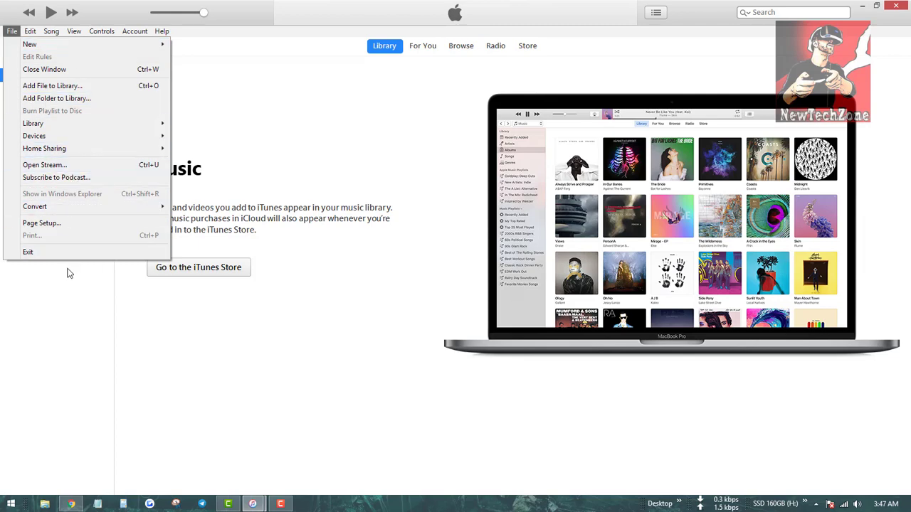
# - Dismiss the File menu and close the empty iPhone folder window in Explorer
pyautogui.click(59, 306)
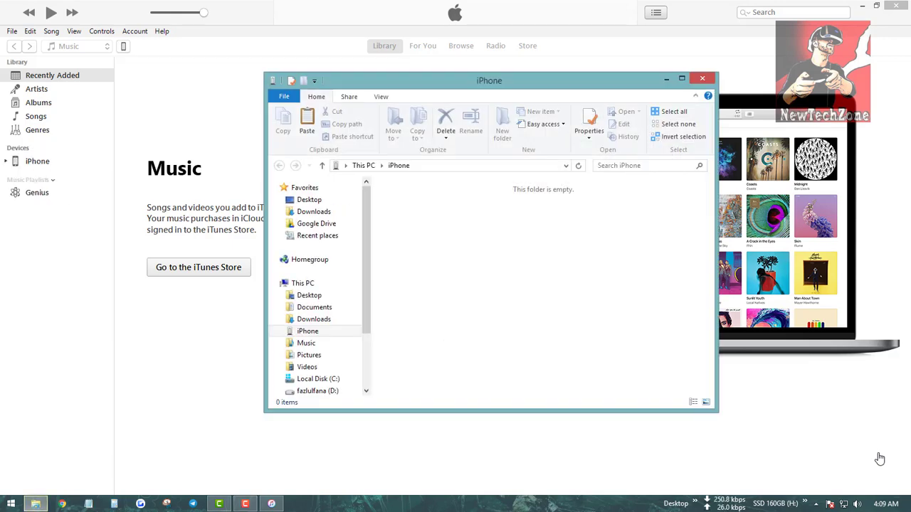
pyautogui.click(702, 79)
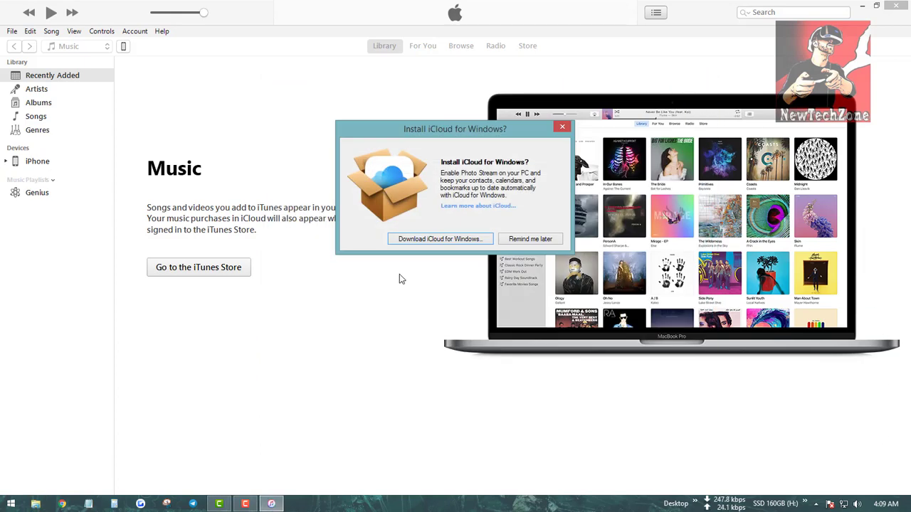
# - Download iCloudSetup.exe from Apple's iCloud for Windows page via IDM, then hide IDM
pyautogui.click(454, 242)
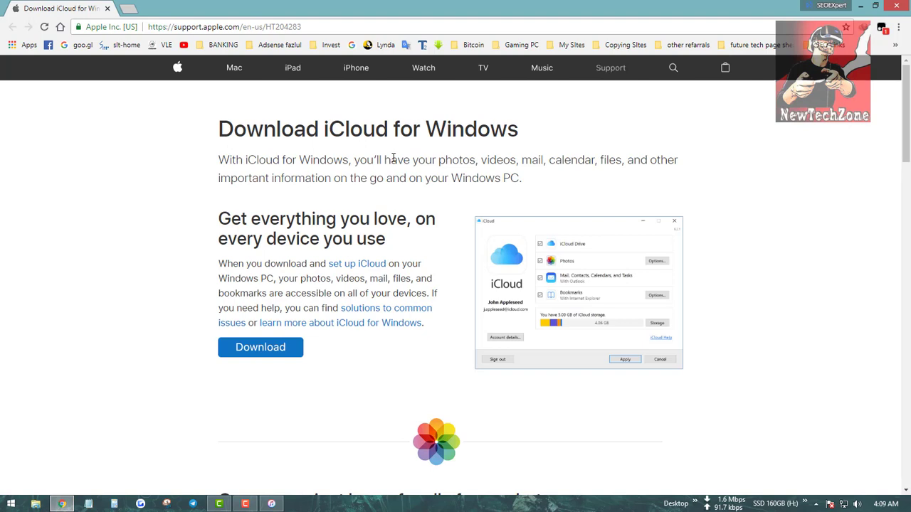
pyautogui.scroll(-1, 617, 197)
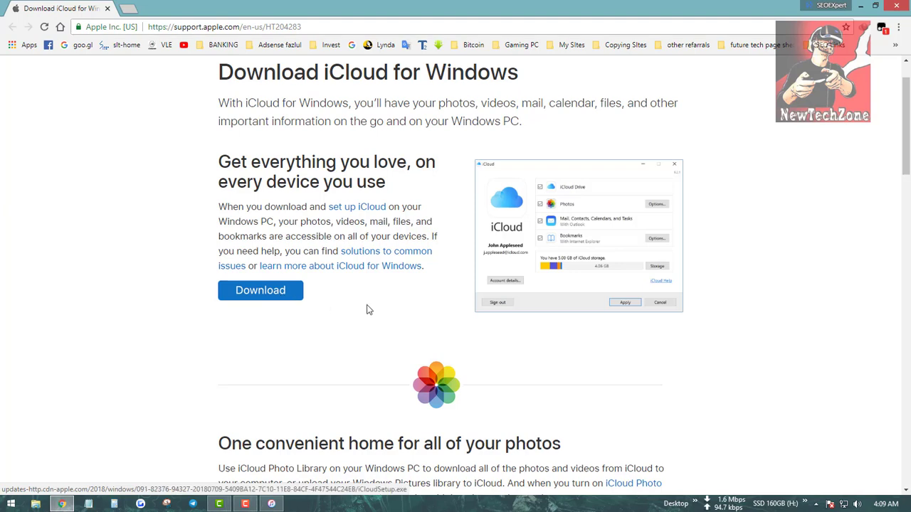
pyautogui.scroll(1, 380, 312)
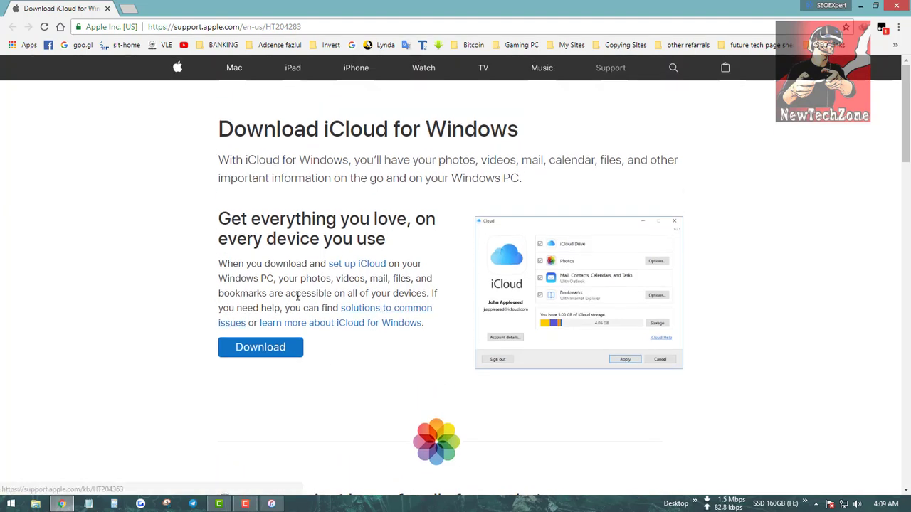
pyautogui.click(280, 347)
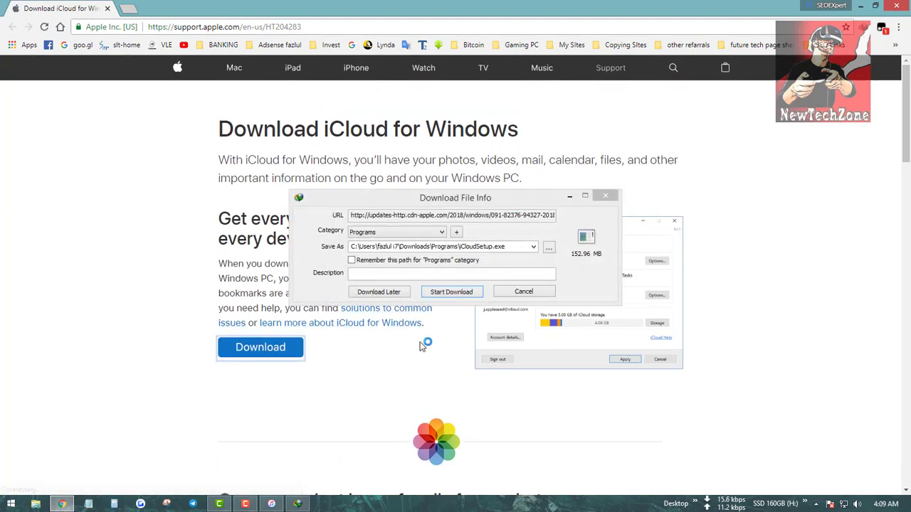
pyautogui.click(450, 291)
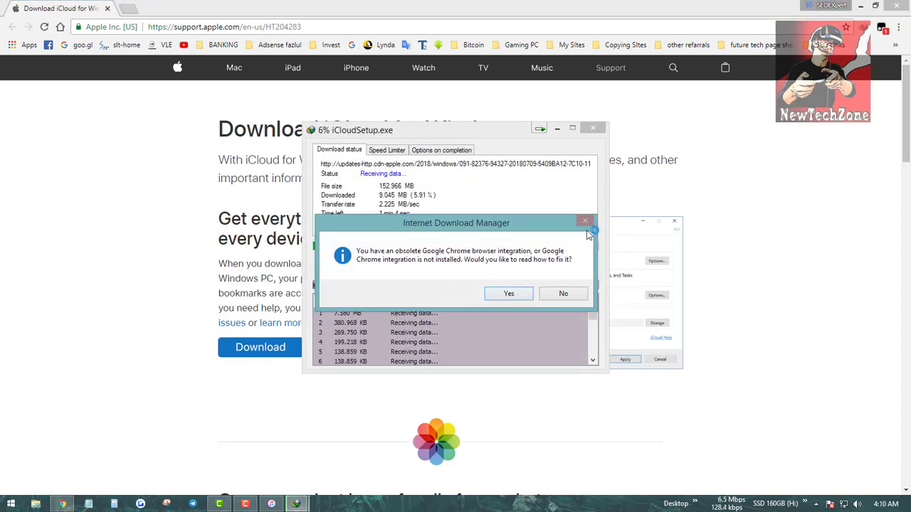
pyautogui.click(563, 293)
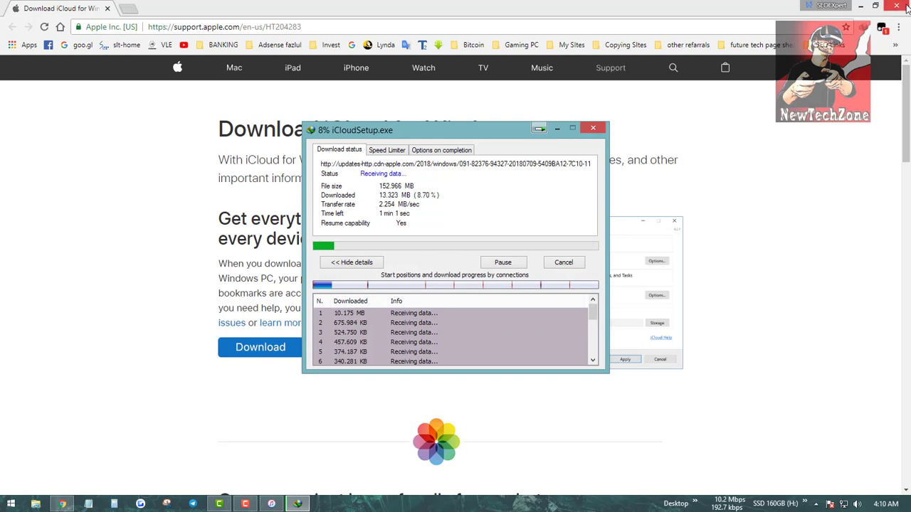
pyautogui.click(557, 129)
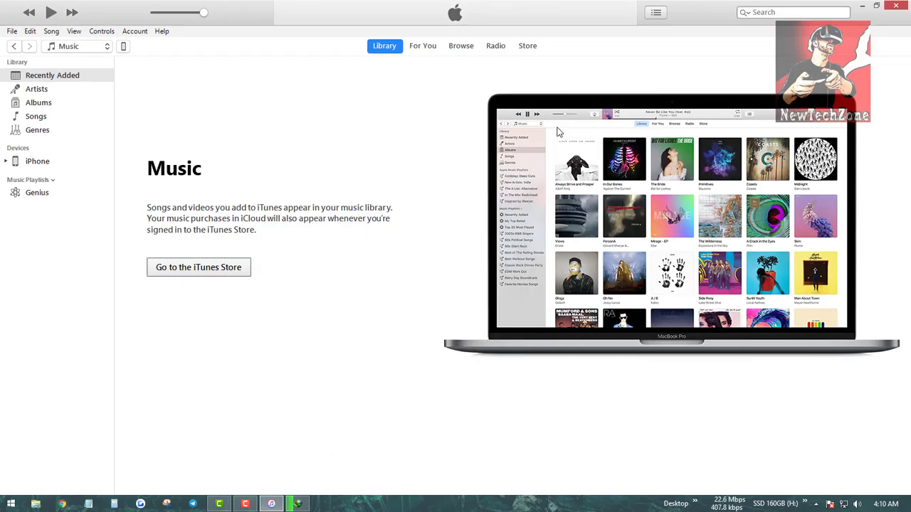
# - Expand the iPhone under Devices and select each of its four songs, ending on Vellakkara Durai
pyautogui.click(7, 163)
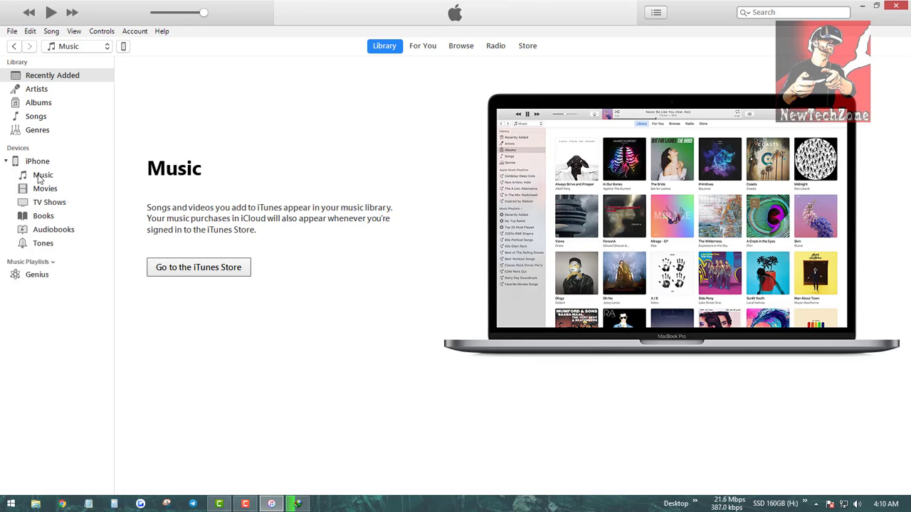
pyautogui.click(41, 178)
pyautogui.click(171, 157)
pyautogui.click(172, 168)
pyautogui.click(172, 180)
pyautogui.click(172, 193)
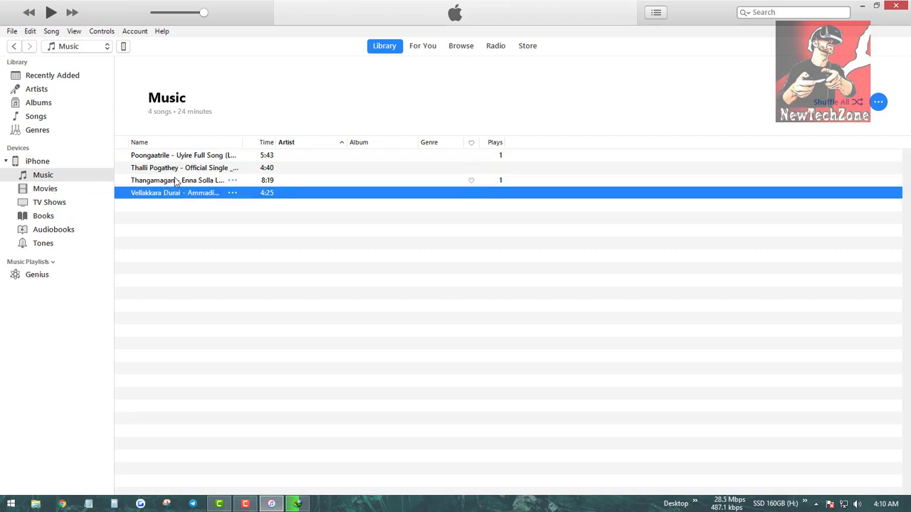
# - Browse the iPhone's Movies (Scooby-Doo), TV Shows, Books, Audiobooks and Tones, then return to Music
pyautogui.click(46, 194)
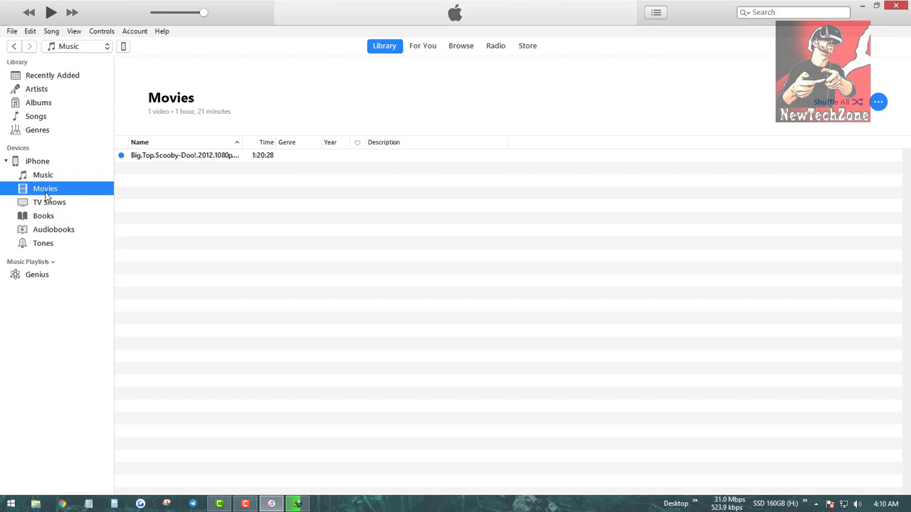
pyautogui.click(165, 158)
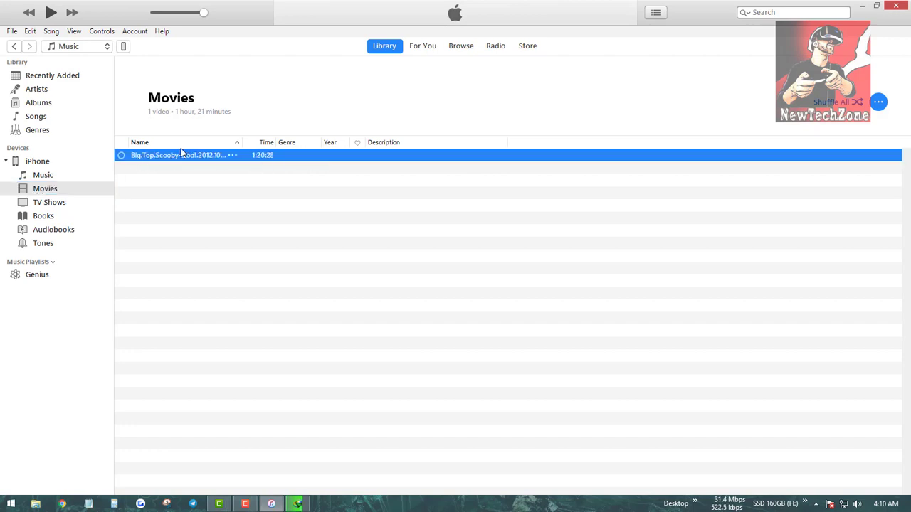
pyautogui.click(65, 208)
pyautogui.click(59, 217)
pyautogui.click(61, 231)
pyautogui.click(57, 244)
pyautogui.click(48, 180)
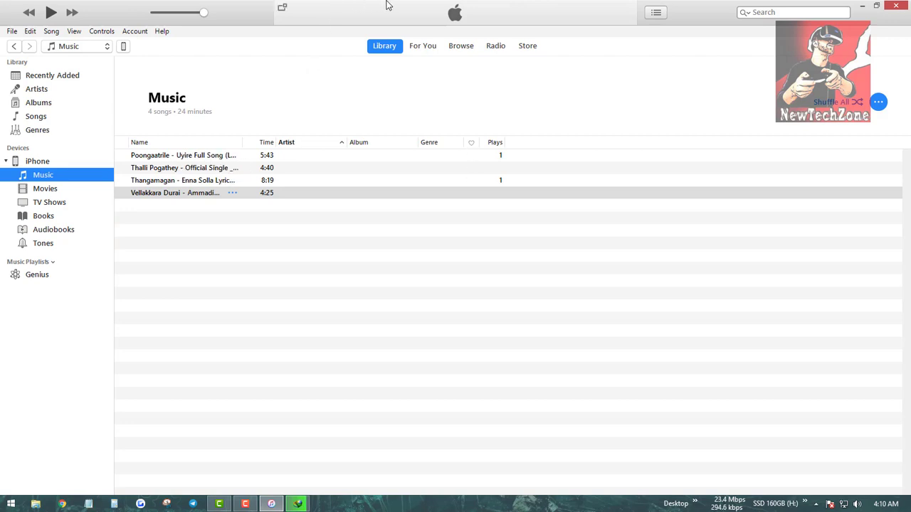
pyautogui.click(241, 267)
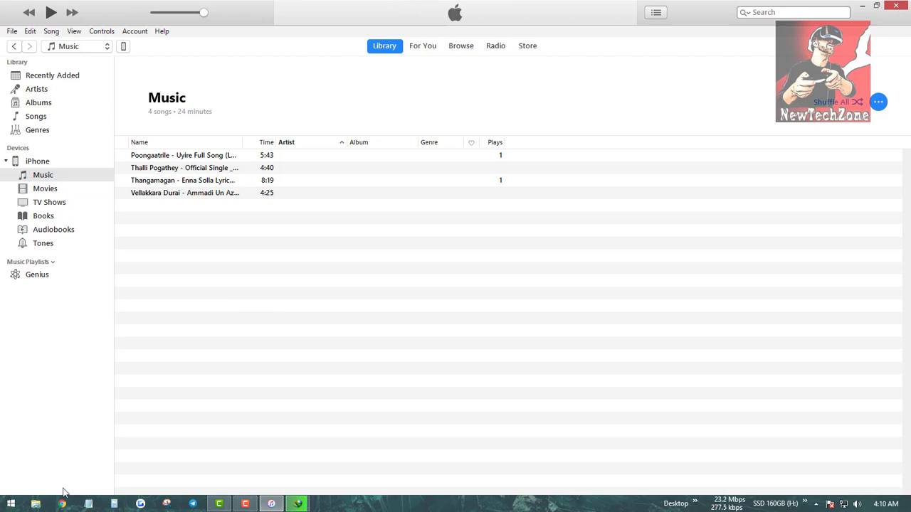
pyautogui.click(62, 180)
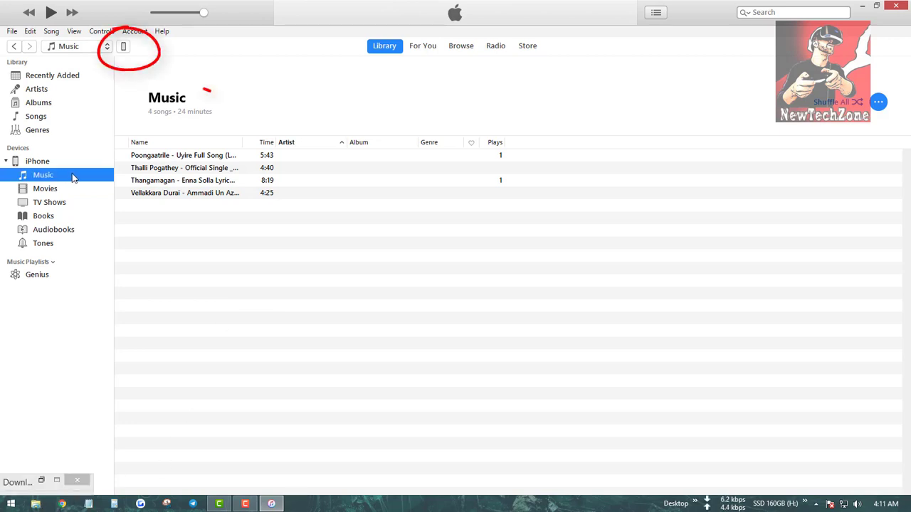
# - On the iPhone Summary page, enable 'Sync with this iPhone over Wi-Fi' and apply it
pyautogui.click(123, 47)
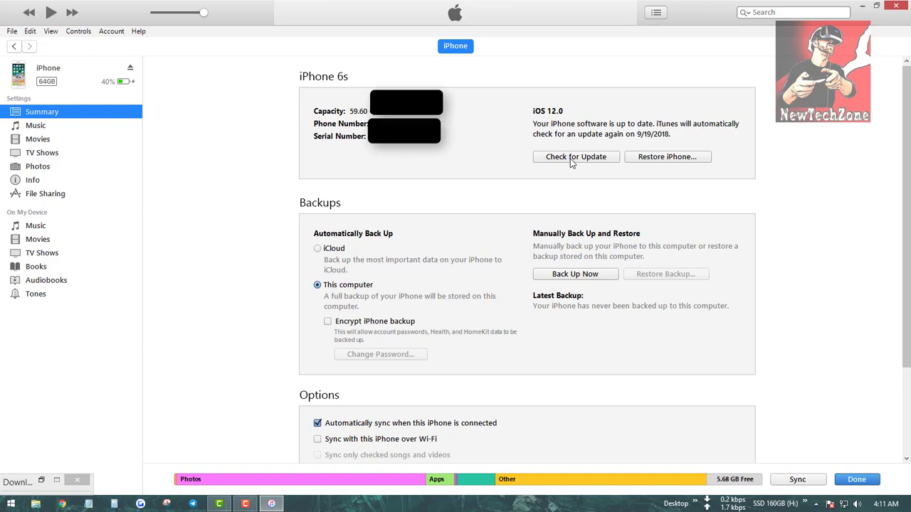
pyautogui.scroll(-2, 724, 198)
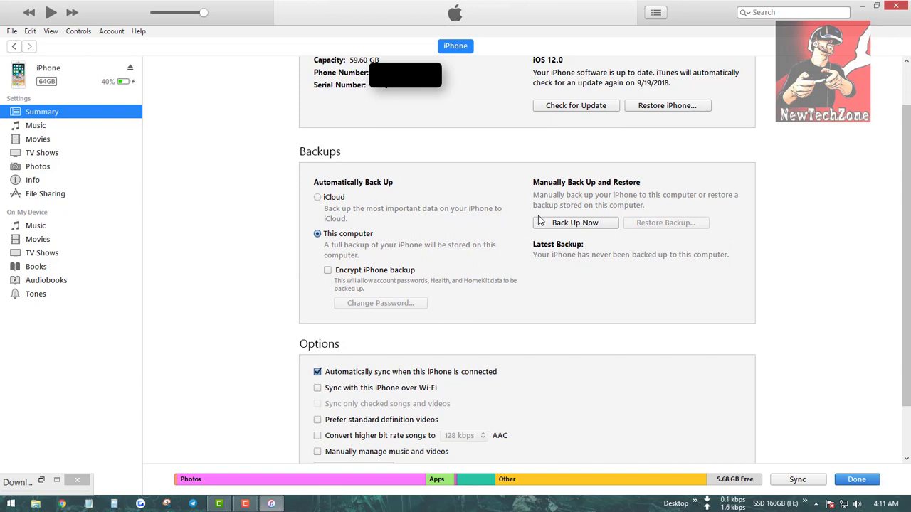
pyautogui.scroll(-3, 588, 319)
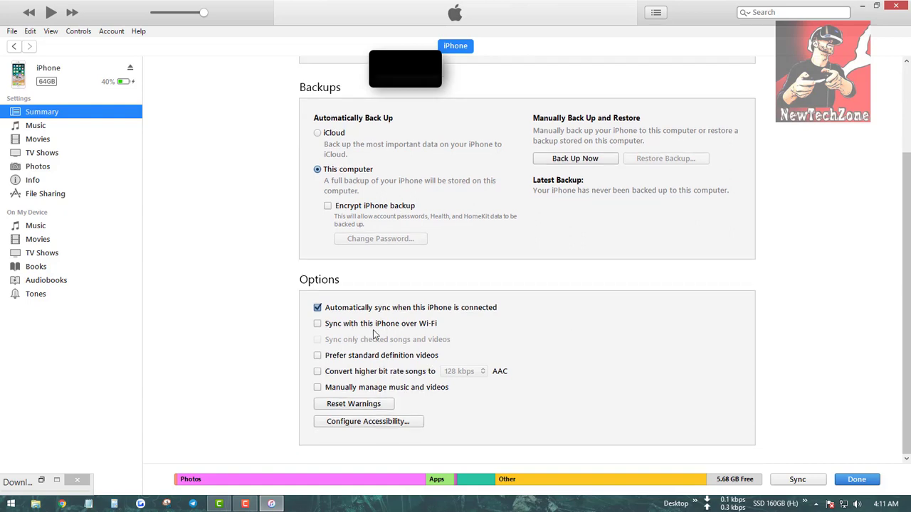
pyautogui.click(317, 324)
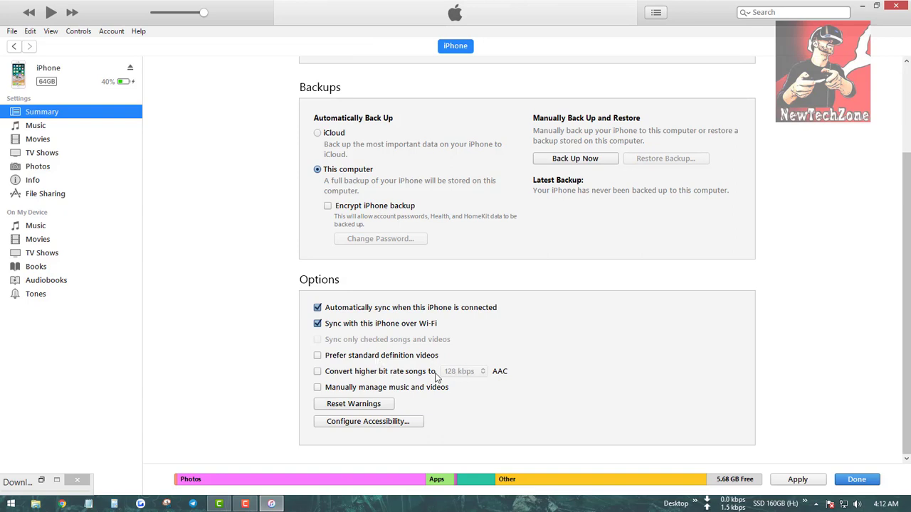
pyautogui.click(820, 483)
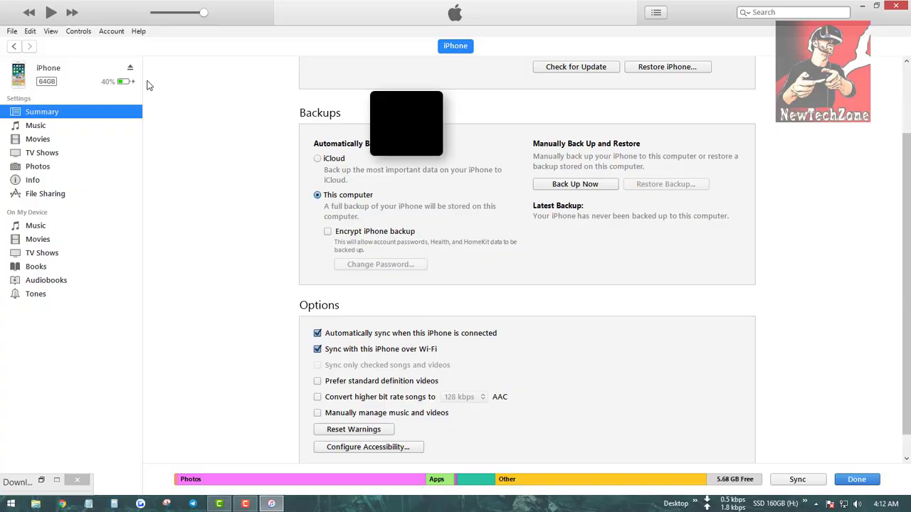
pyautogui.scroll(2, 560, 147)
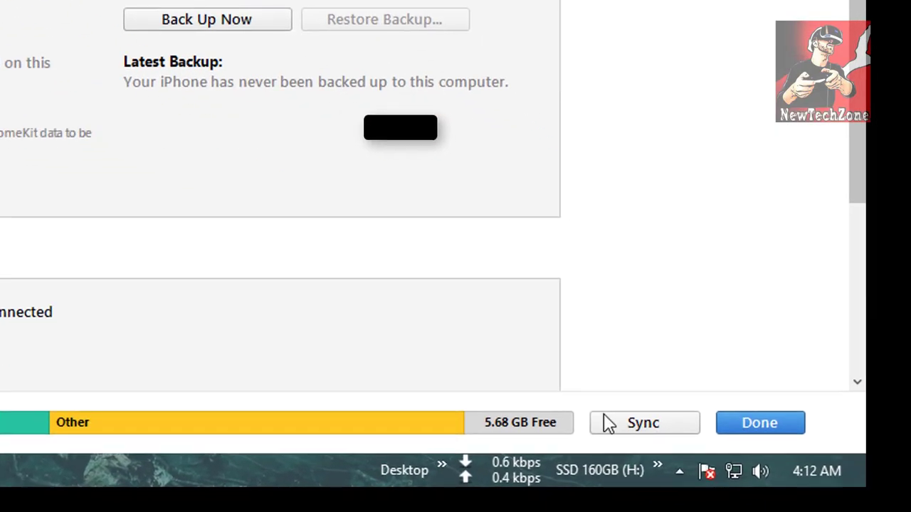
# - Run a sync of the iPhone from its Summary page
pyautogui.click(631, 435)
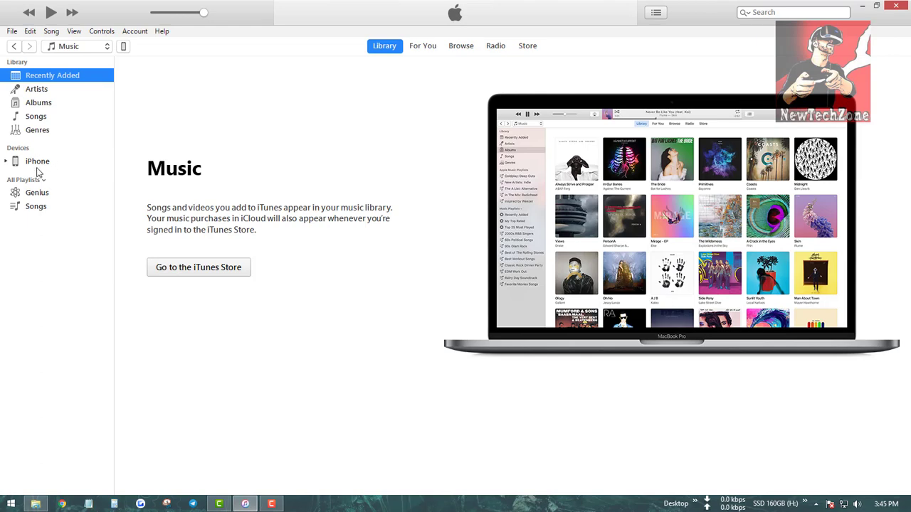
# - Browse the iPhone's Movies and Music lists, then select the song Blank Holes (1:14)
pyautogui.click(39, 163)
pyautogui.click(41, 176)
pyautogui.click(45, 190)
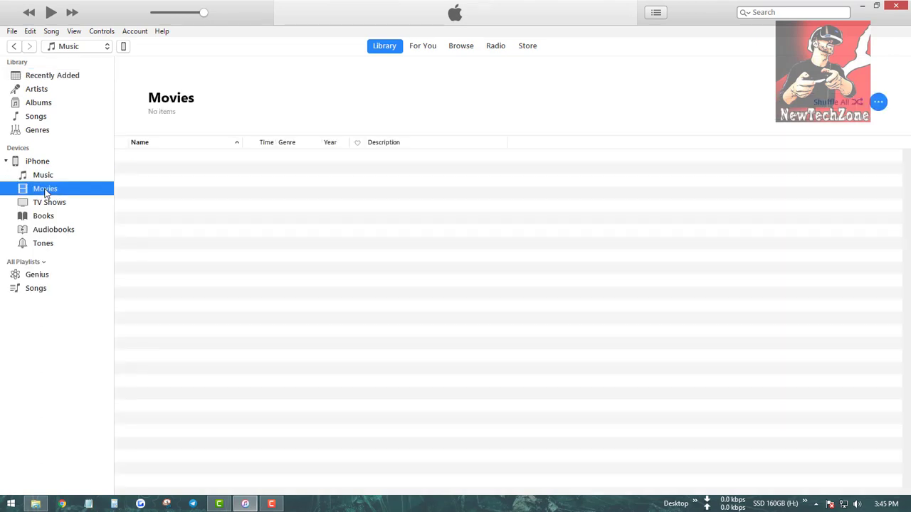
pyautogui.click(41, 178)
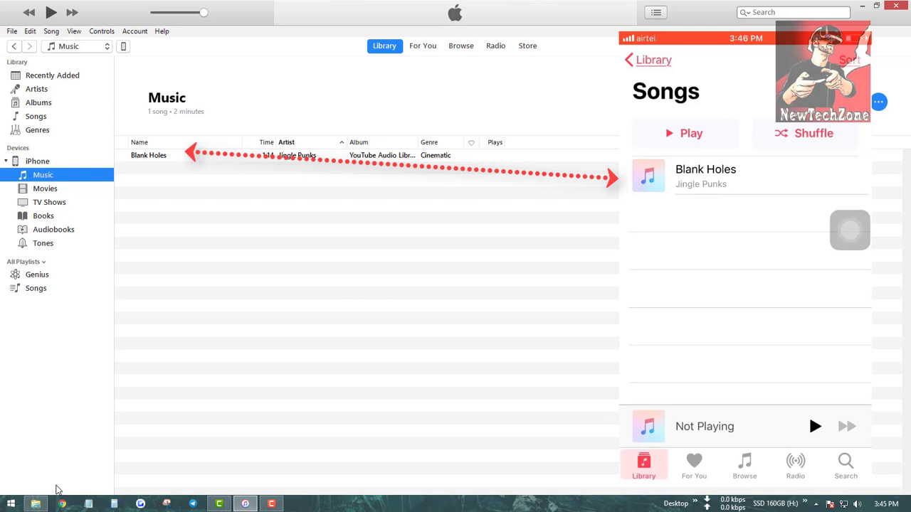
pyautogui.click(155, 158)
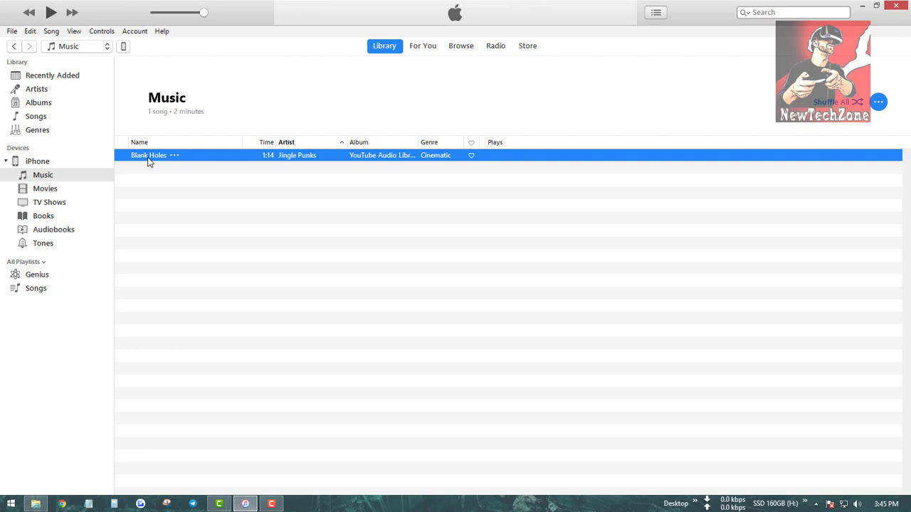
# - Copy Cataclysmic_Molten_Core.mp3 and seven more MP3s from the CopyrightFree Music YouTube Library folder onto the iPhone
pyautogui.click(35, 503)
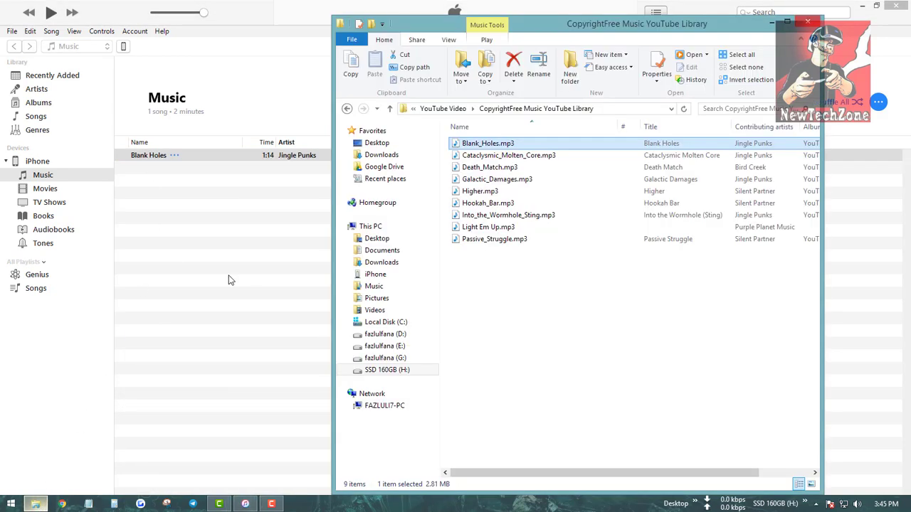
pyautogui.click(470, 158)
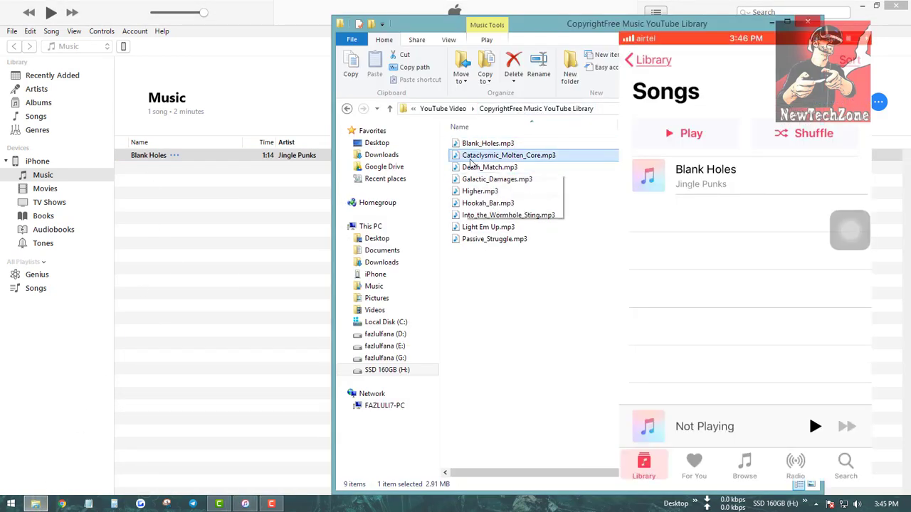
pyautogui.moveTo(473, 160); pyautogui.dragTo(235, 235)
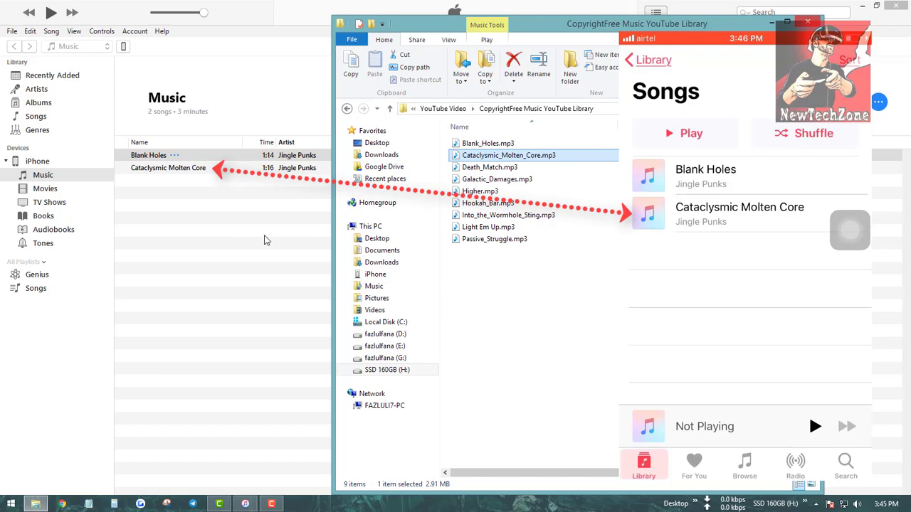
pyautogui.moveTo(503, 258); pyautogui.dragTo(244, 301)
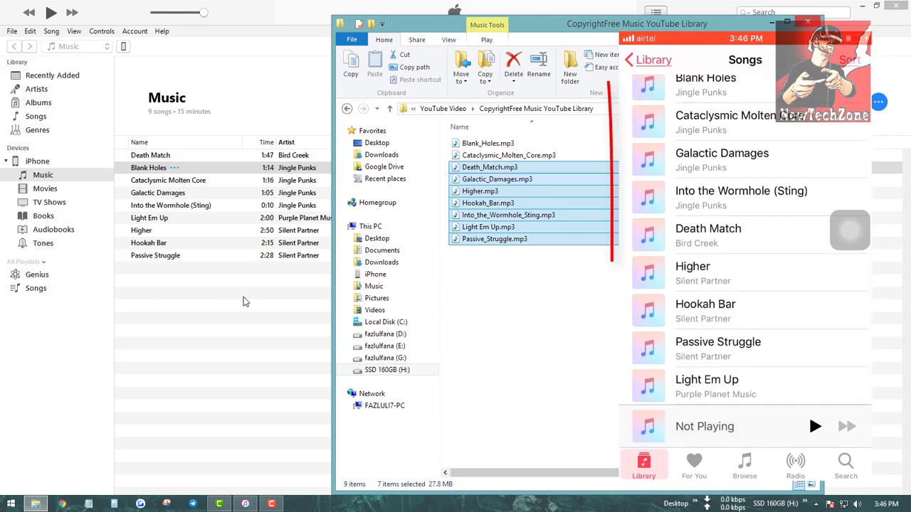
pyautogui.click(518, 282)
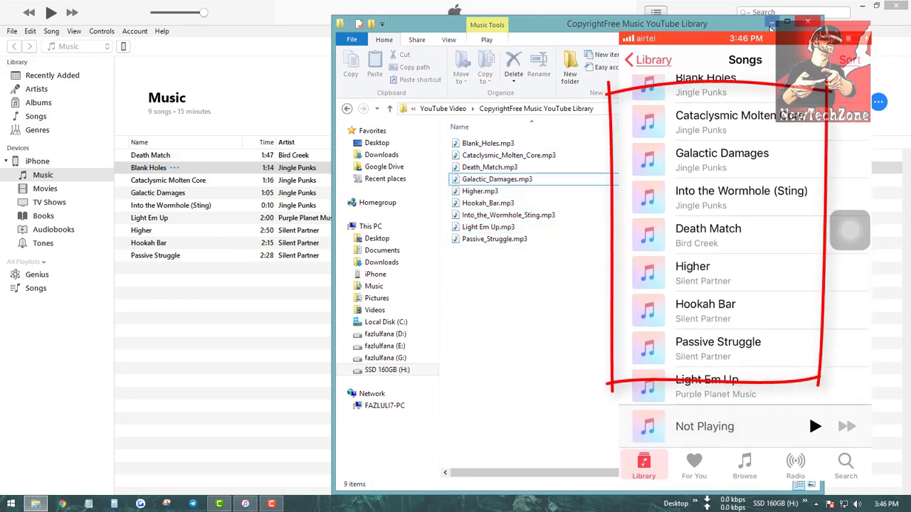
pyautogui.click(772, 23)
pyautogui.click(225, 307)
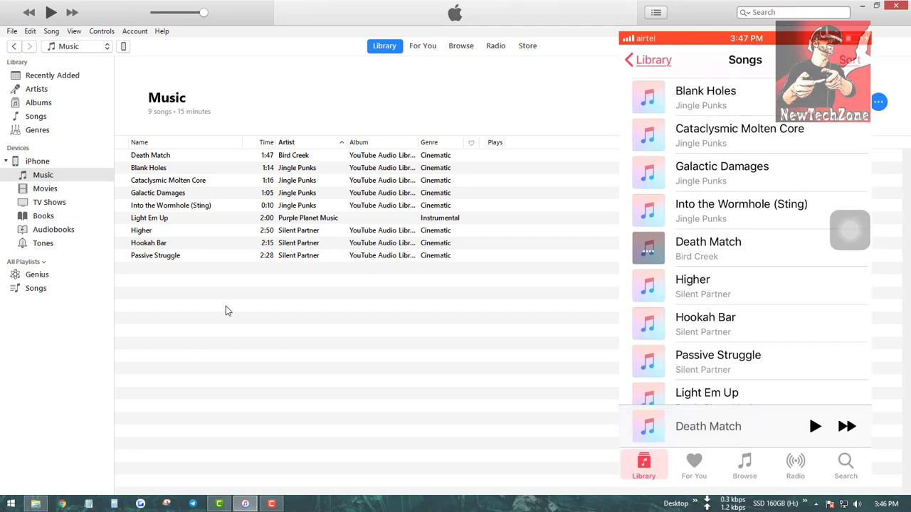
# - Delete Death Match from the iPhone's music with Delete from Library and confirm
pyautogui.rightClick(165, 232)
pyautogui.click(131, 271)
pyautogui.click(159, 158)
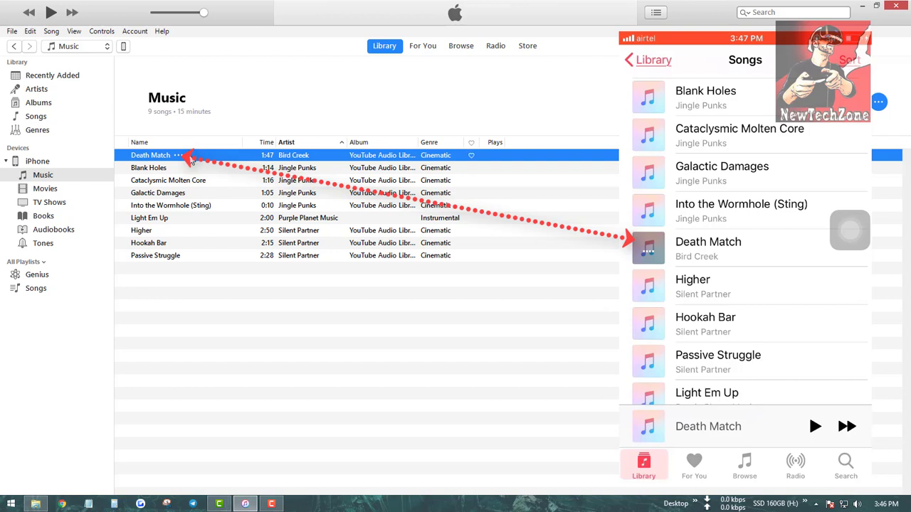
pyautogui.rightClick(191, 159)
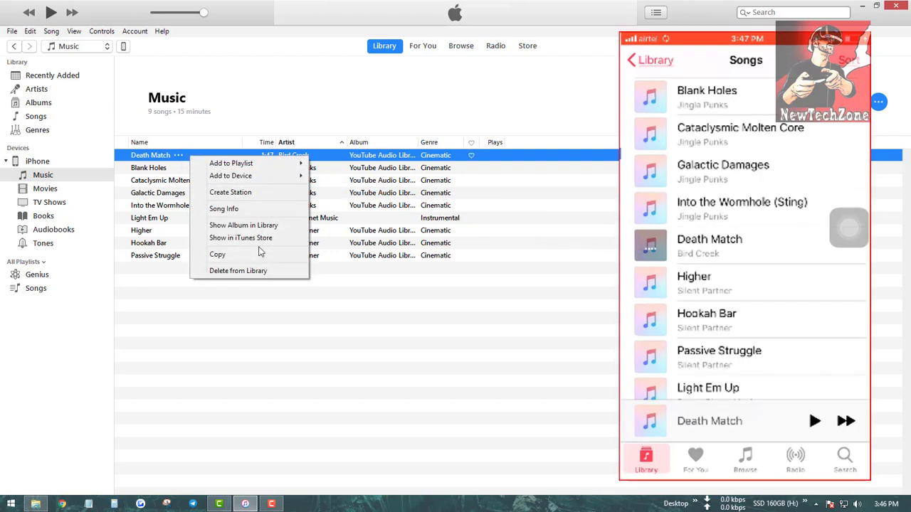
pyautogui.click(257, 272)
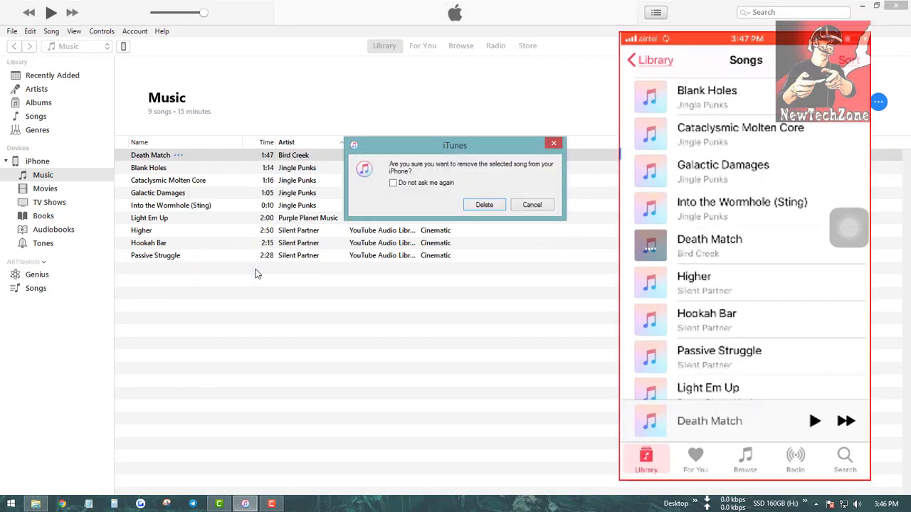
pyautogui.click(484, 205)
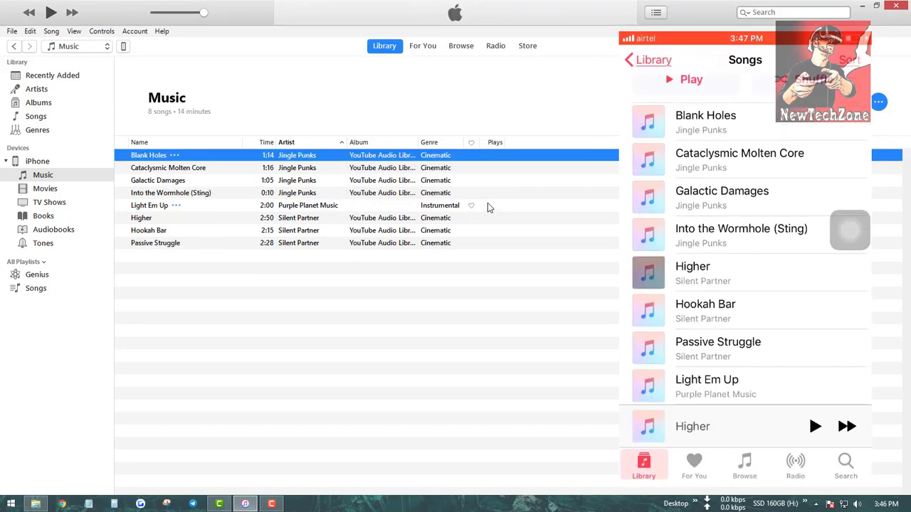